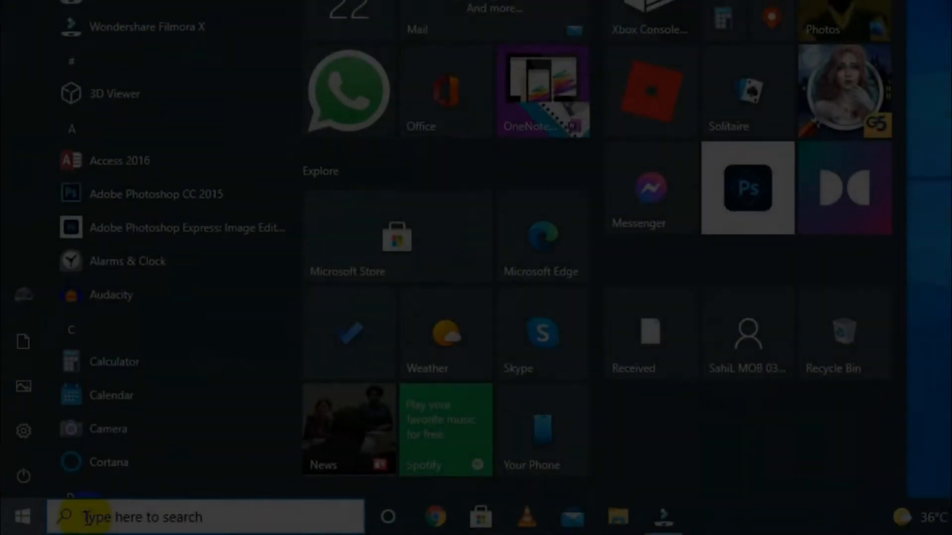
- Find winword through the Windows search, launch Word and create a blank document
{"action": "left_click", "coordinate": [87, 517]}
{"action": "type", "text": "winwor"}
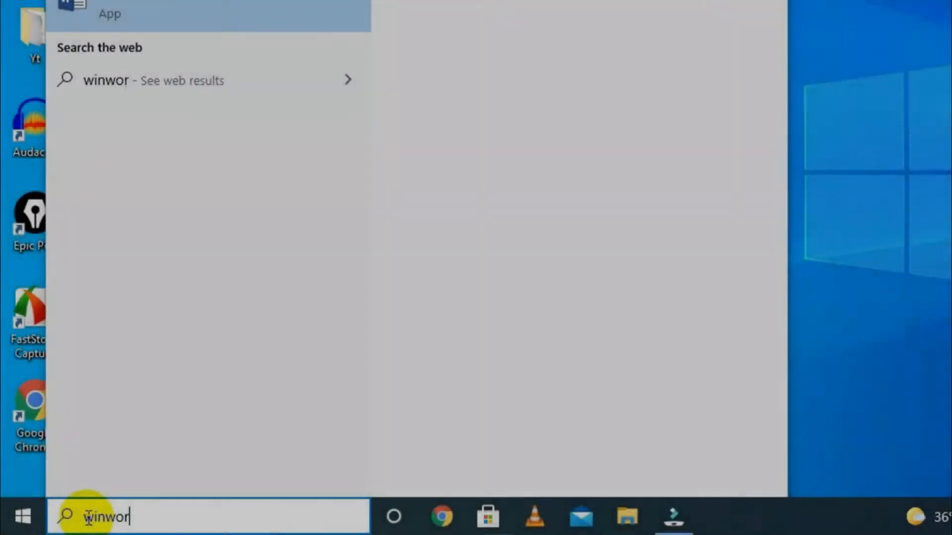
{"action": "type", "text": "d"}
{"action": "key", "text": "Return"}
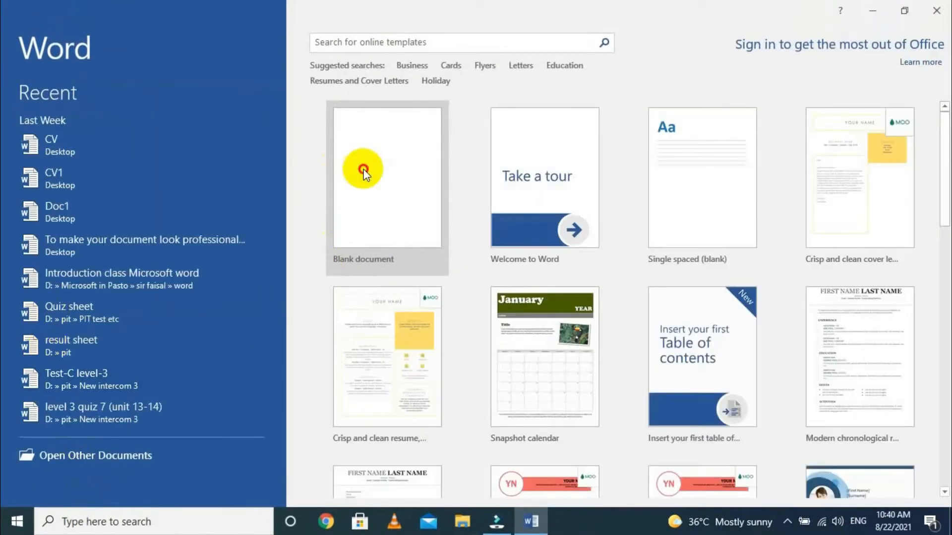
{"action": "left_click", "coordinate": [363, 172]}
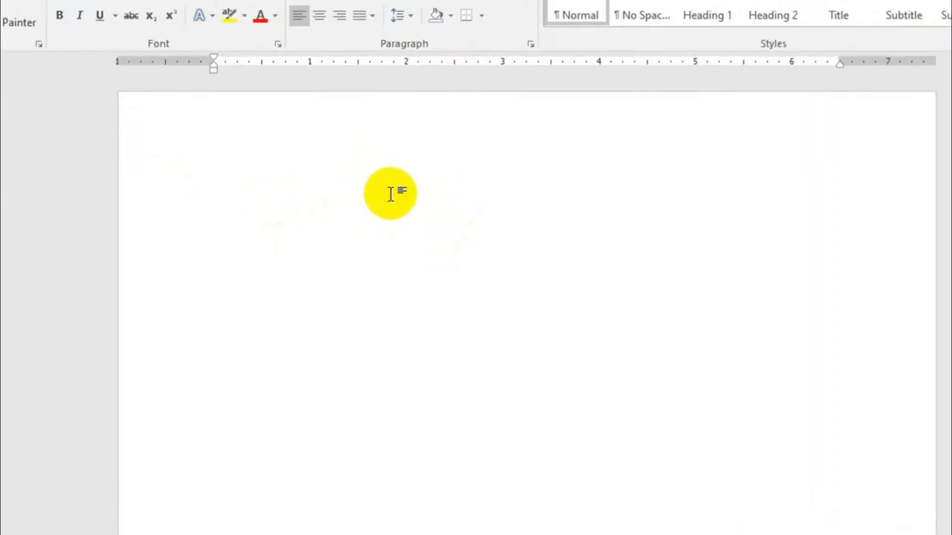
- Fill the blank document with sample paragraphs using the =rand() function
{"action": "type", "text": "=rand"}
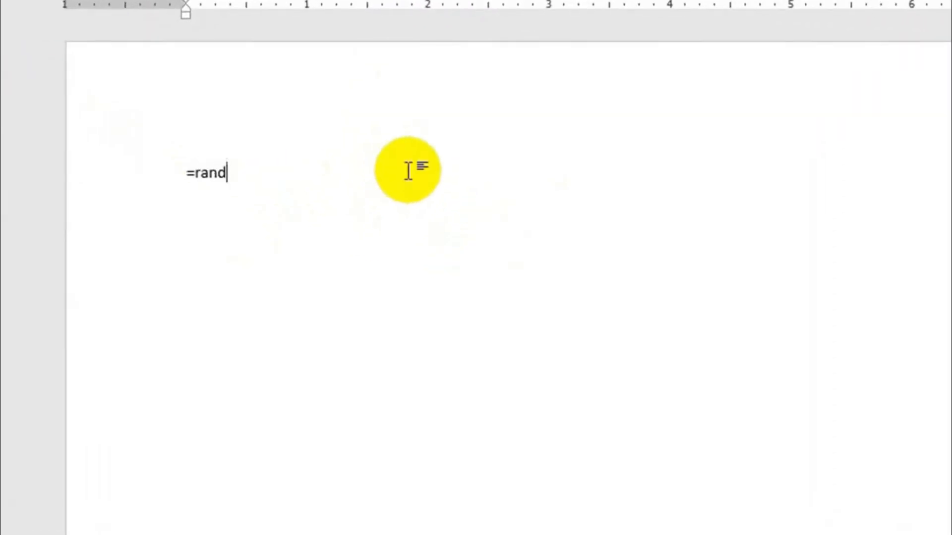
{"action": "type", "text": "()"}
{"action": "key", "text": "Return"}
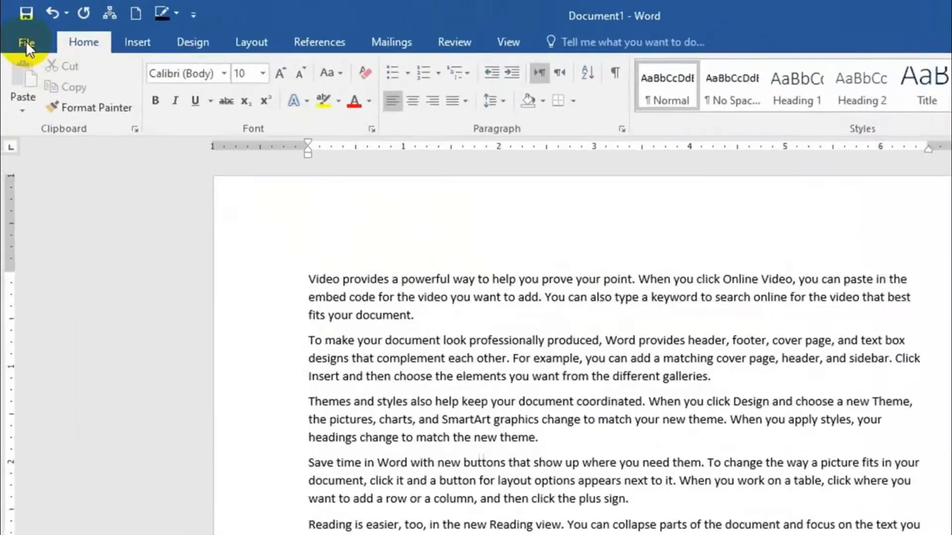
- In the print settings, set the number of copies to 7 and choose the hp LaserJet 1320 PCL 5 printer
{"action": "left_click", "coordinate": [21, 33]}
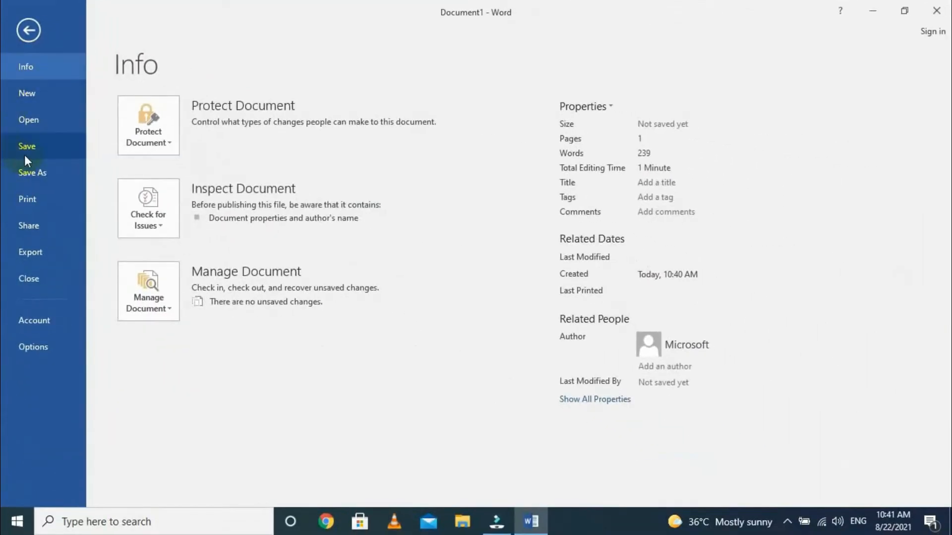
{"action": "left_click", "coordinate": [52, 204]}
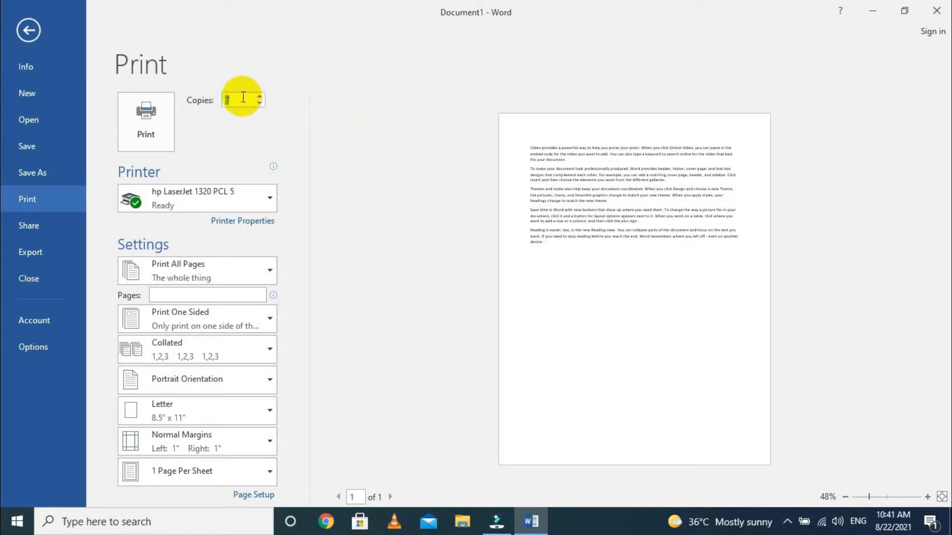
{"action": "left_click", "coordinate": [242, 98]}
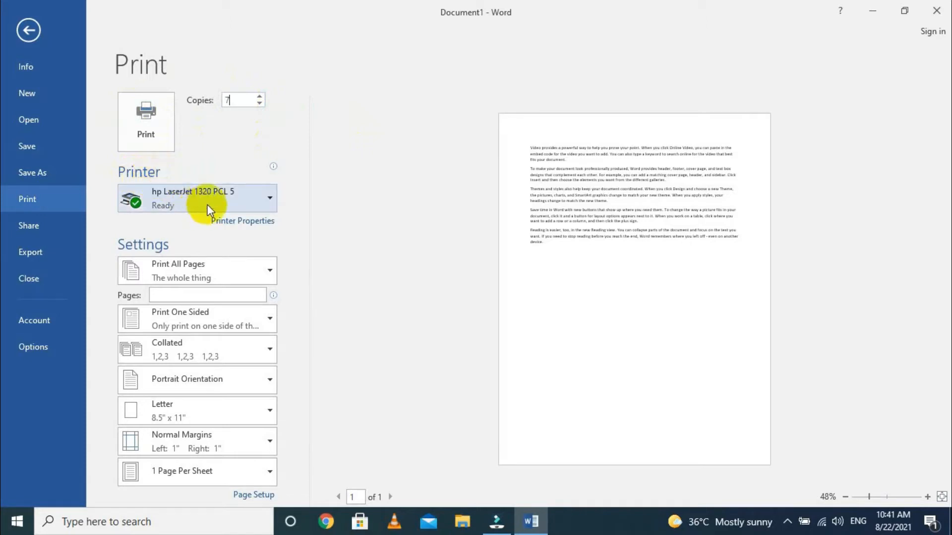
{"action": "left_click", "coordinate": [239, 199]}
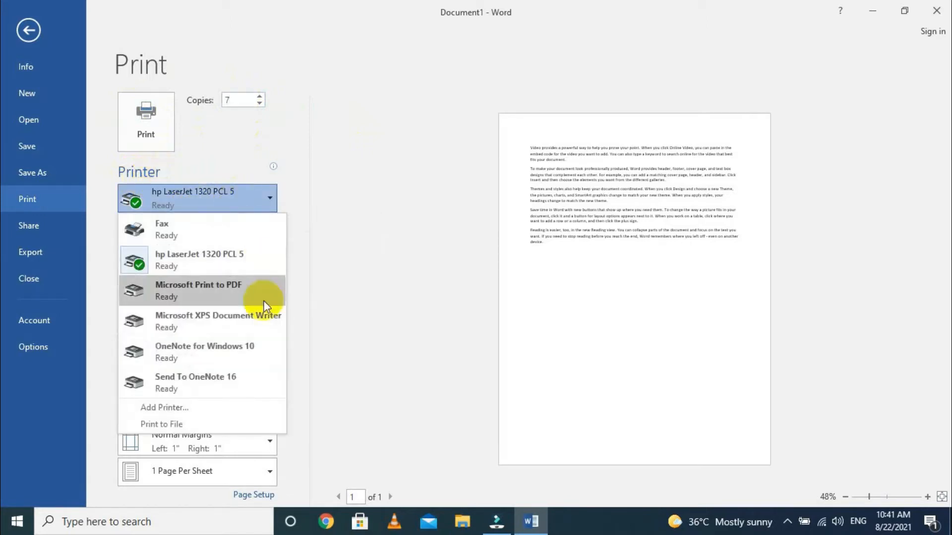
{"action": "mouse_move", "coordinate": [218, 268]}
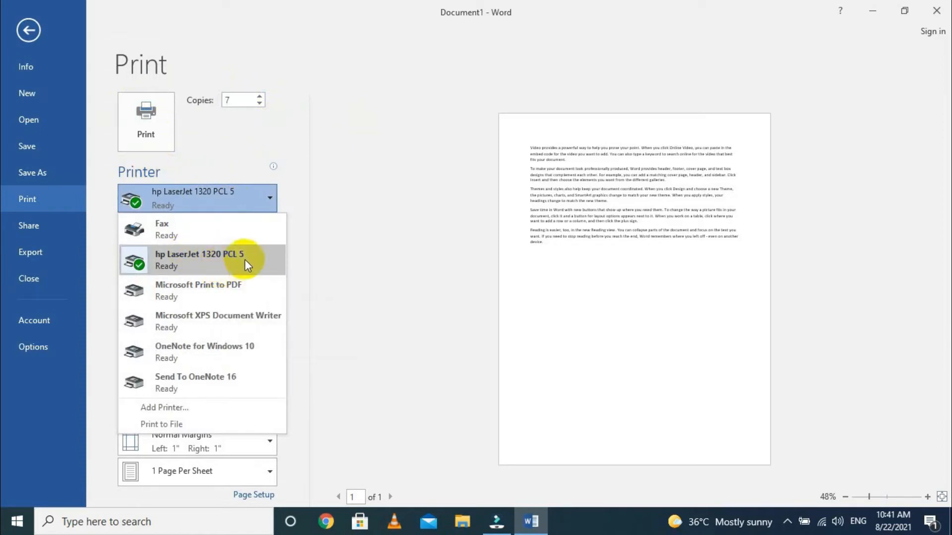
{"action": "left_click", "coordinate": [260, 255]}
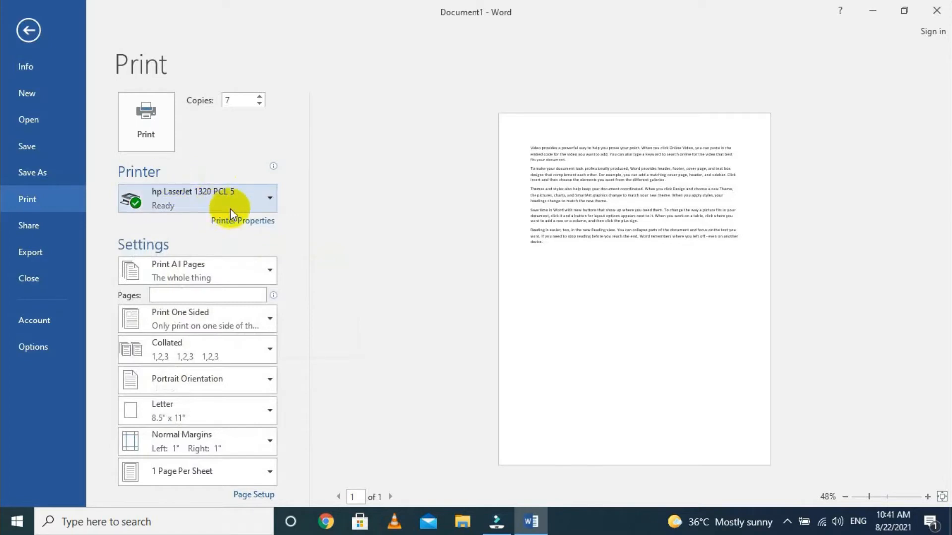
- Review the printer properties, including the advanced, effects and job storage settings, and accept them without changes
{"action": "left_click", "coordinate": [258, 224]}
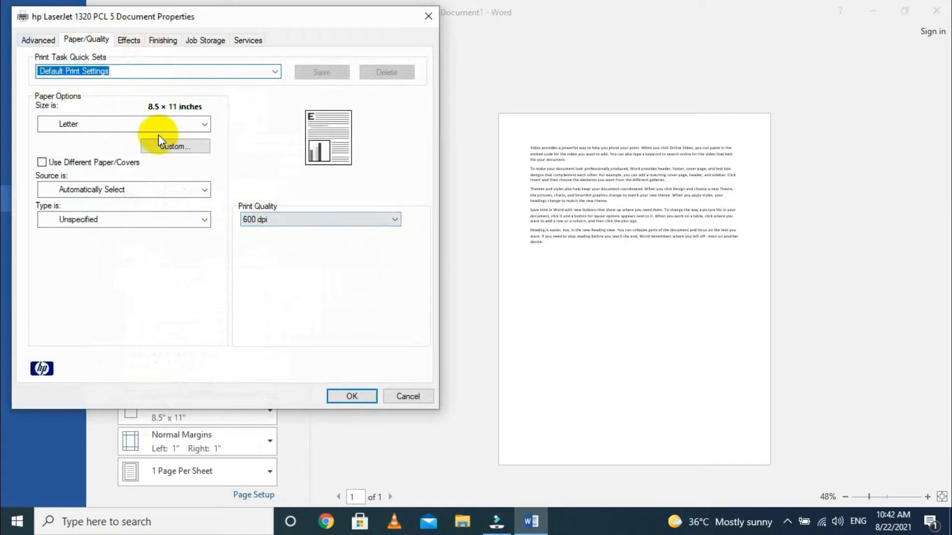
{"action": "left_click", "coordinate": [44, 40]}
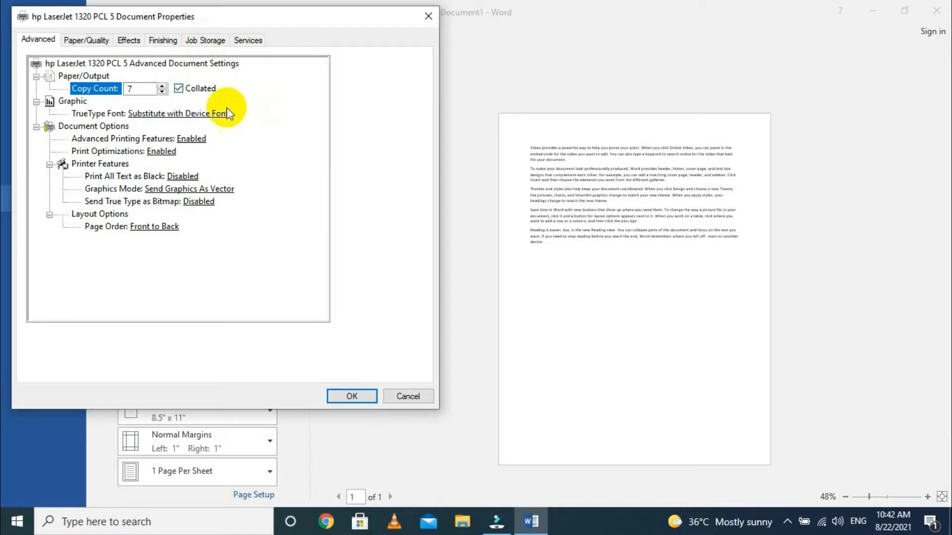
{"action": "left_click", "coordinate": [129, 39]}
{"action": "left_click", "coordinate": [197, 39]}
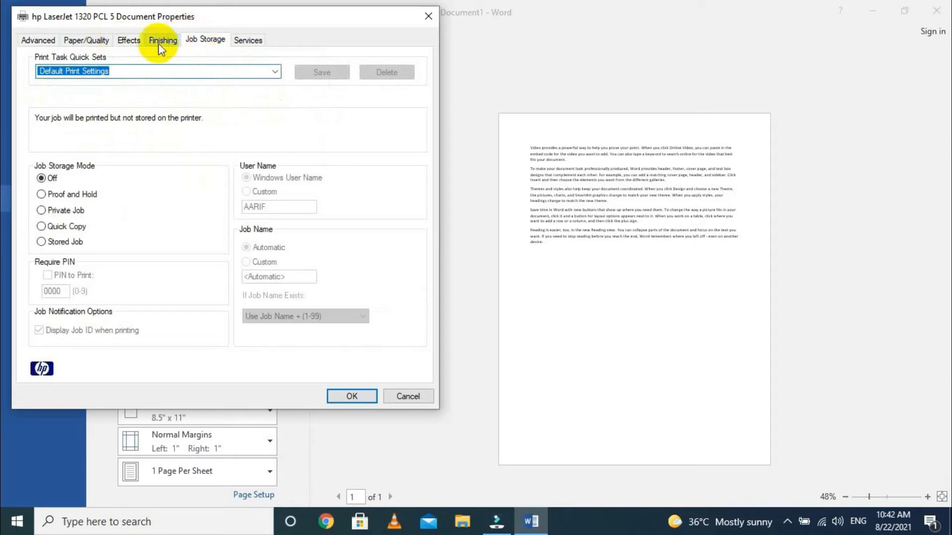
{"action": "left_click", "coordinate": [139, 42]}
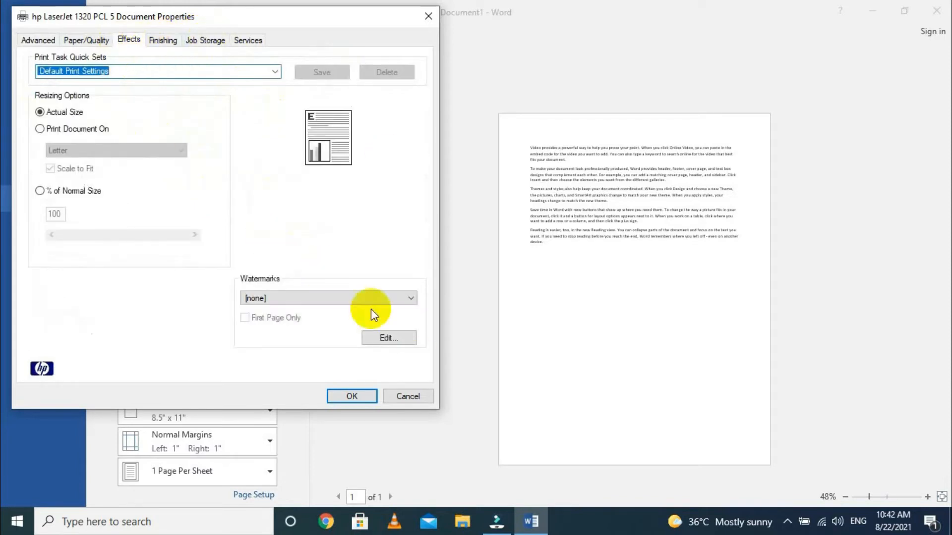
{"action": "left_click", "coordinate": [352, 397]}
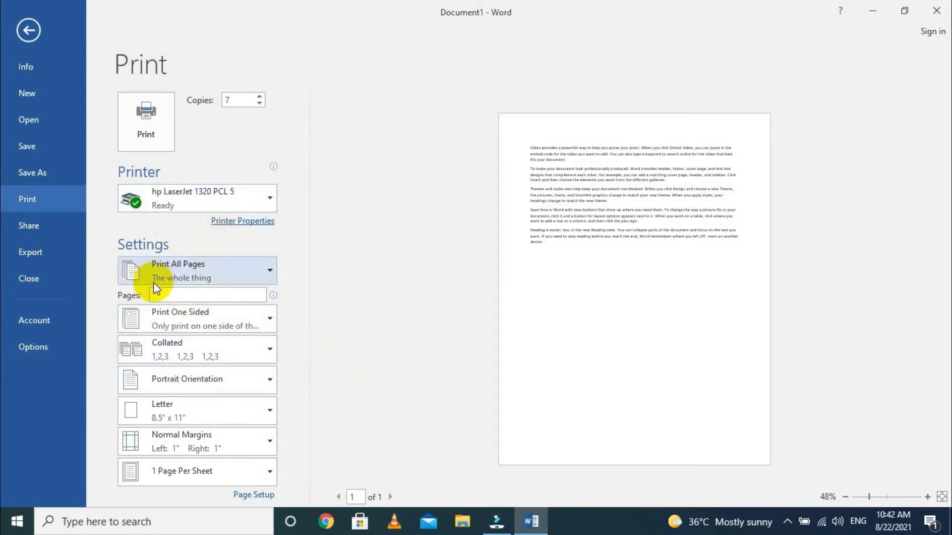
- Set the print range to Print All Pages and return to the document
{"action": "left_click", "coordinate": [183, 280]}
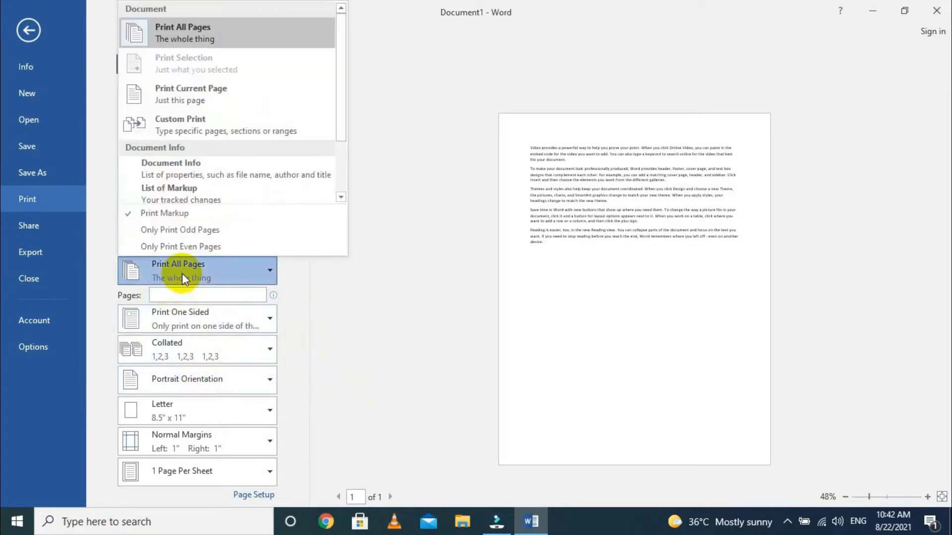
{"action": "left_click", "coordinate": [223, 43]}
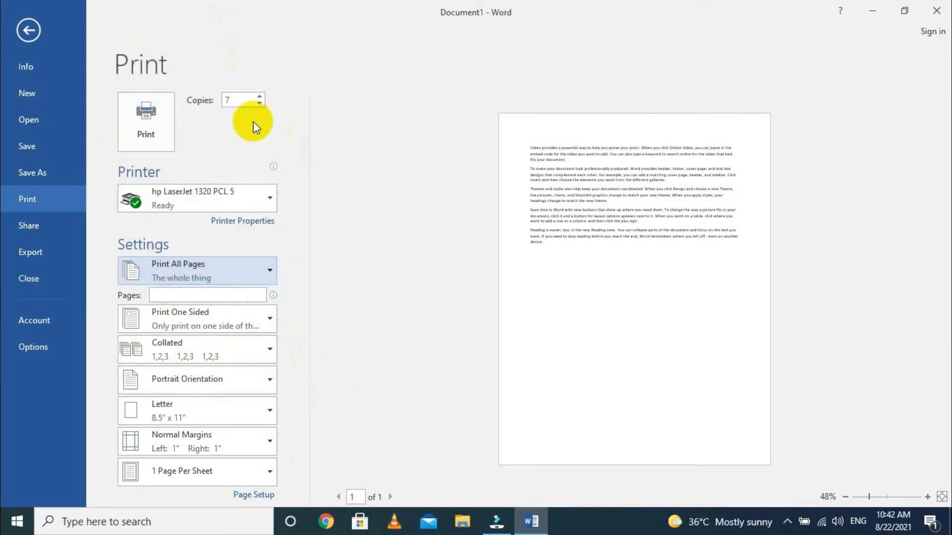
{"action": "left_click", "coordinate": [226, 99]}
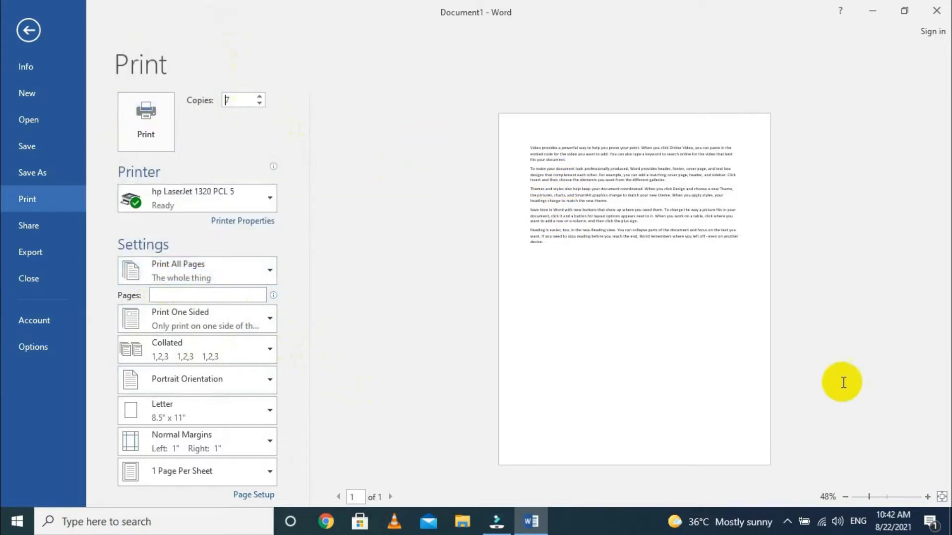
{"action": "key", "text": "Escape"}
- Insert a page break after the last paragraph and fill the new page with sample text using =rand()
{"action": "scroll", "coordinate": [486, 350], "scroll_direction": "down", "scroll_amount": 5}
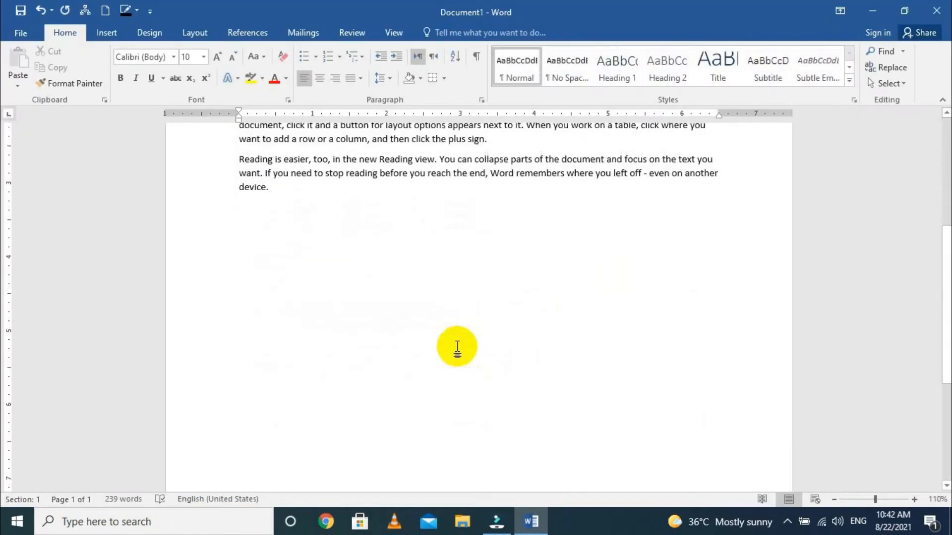
{"action": "key", "text": "ctrl+Return"}
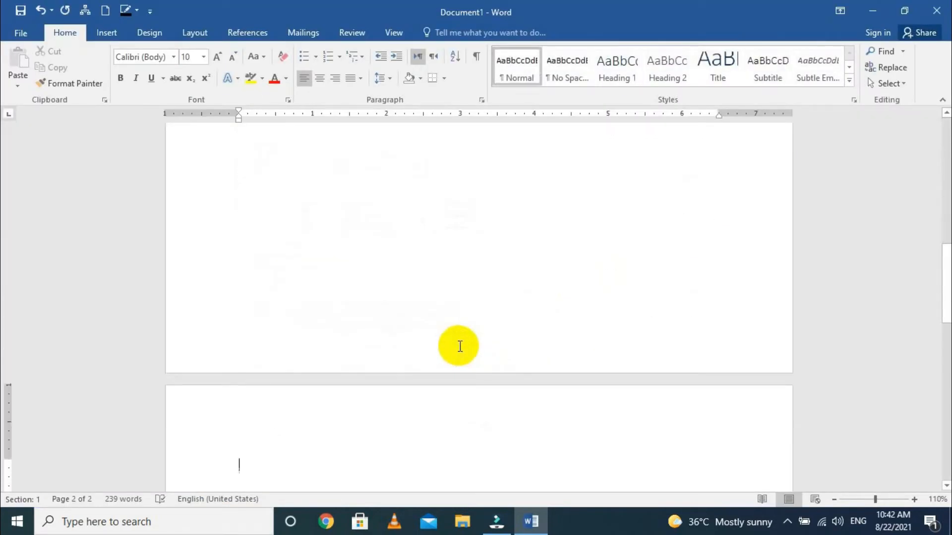
{"action": "type", "text": "=ran"}
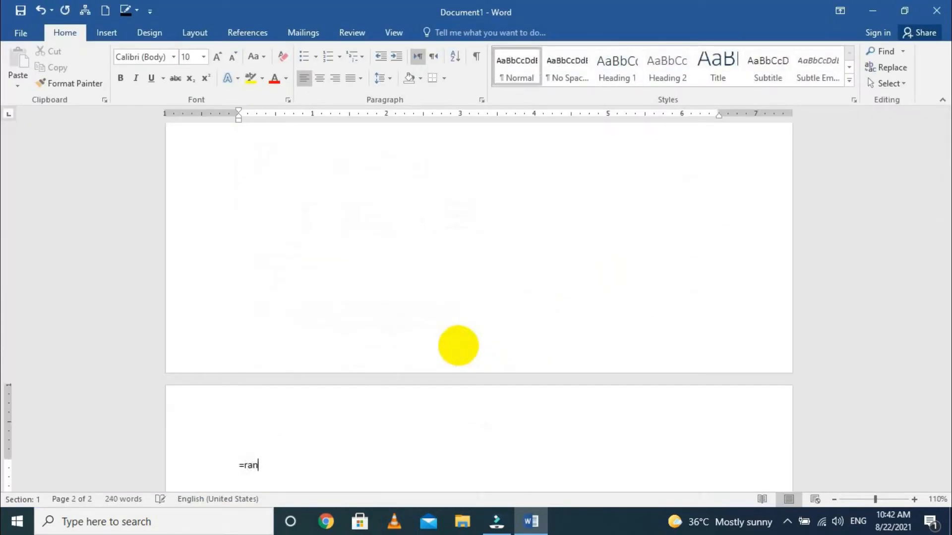
{"action": "type", "text": "d()"}
{"action": "key", "text": "Return"}
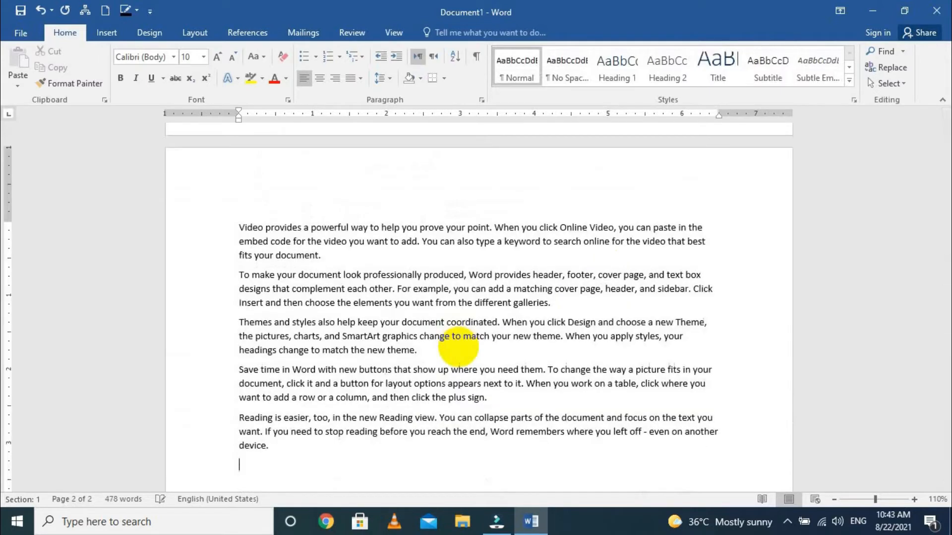
- Examine the available page range options in the print settings and return to the document
{"action": "left_click", "coordinate": [22, 28]}
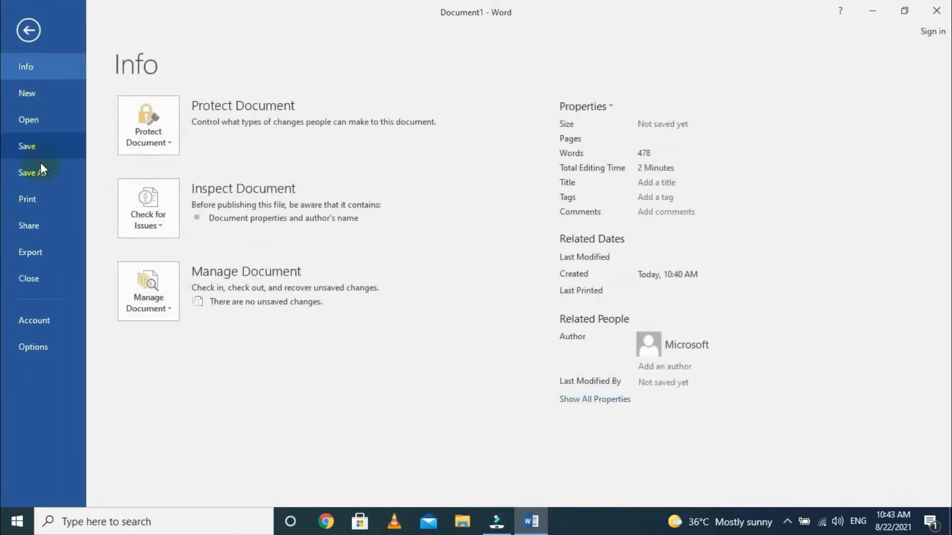
{"action": "left_click", "coordinate": [30, 199]}
{"action": "left_click", "coordinate": [186, 262]}
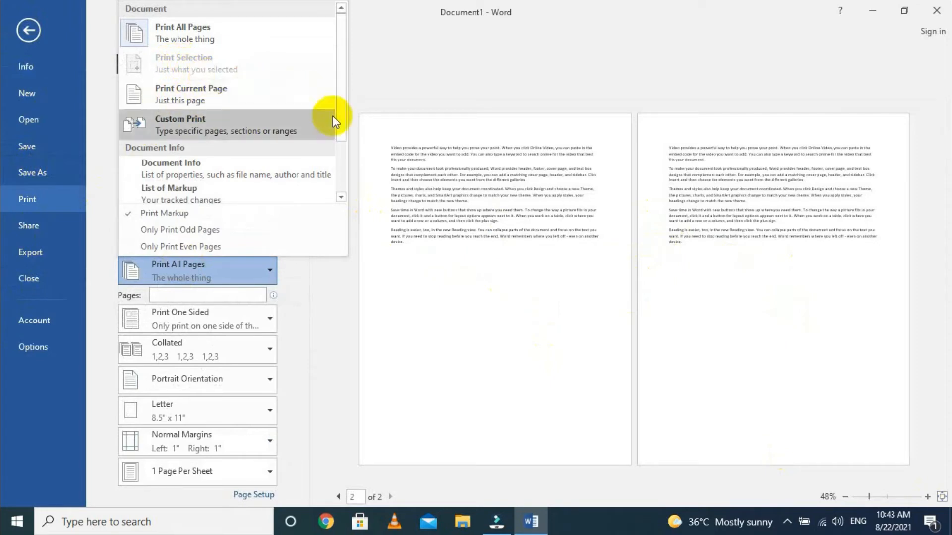
{"action": "left_click", "coordinate": [347, 132]}
{"action": "left_click", "coordinate": [155, 115]}
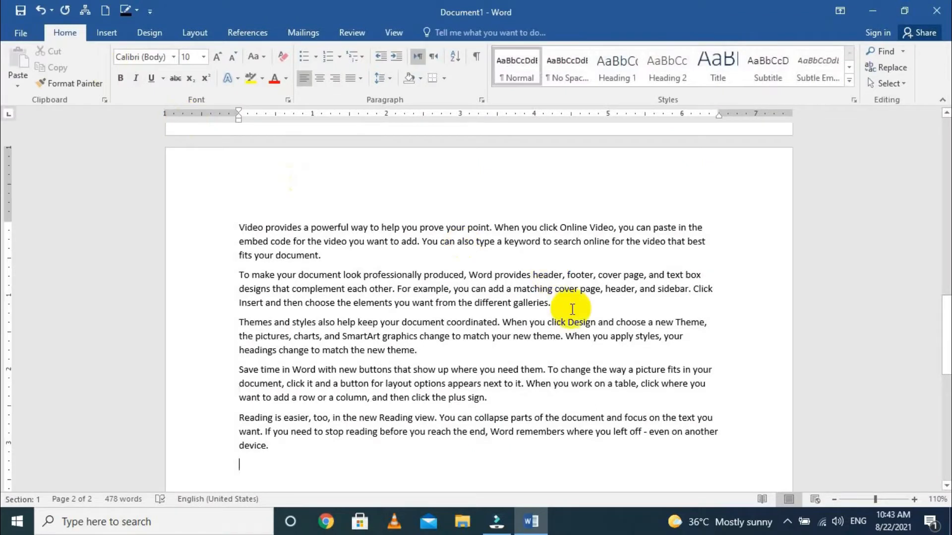
- Select the first two paragraphs on page 2 and set the print range to Print Selection
{"action": "left_click_drag", "start_coordinate": [556, 303], "coordinate": [227, 224]}
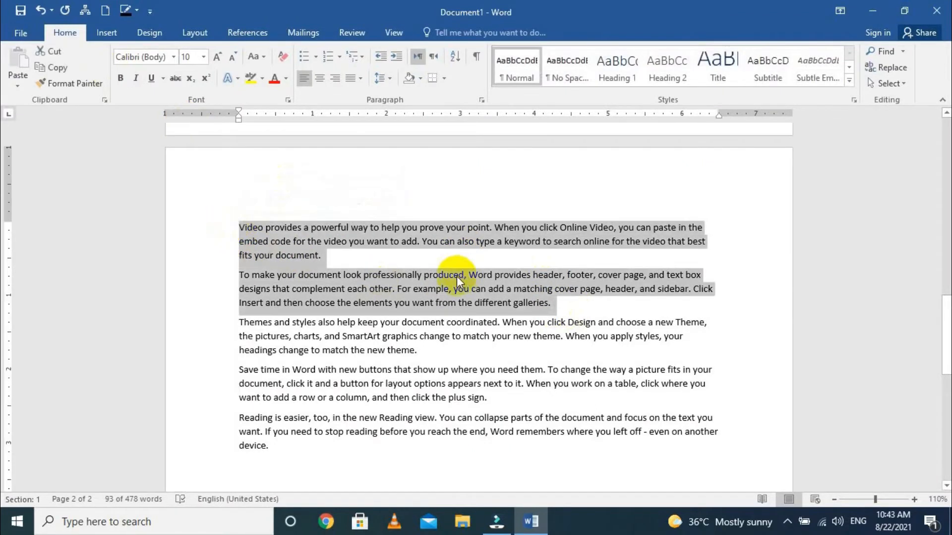
{"action": "key", "text": "ctrl+p"}
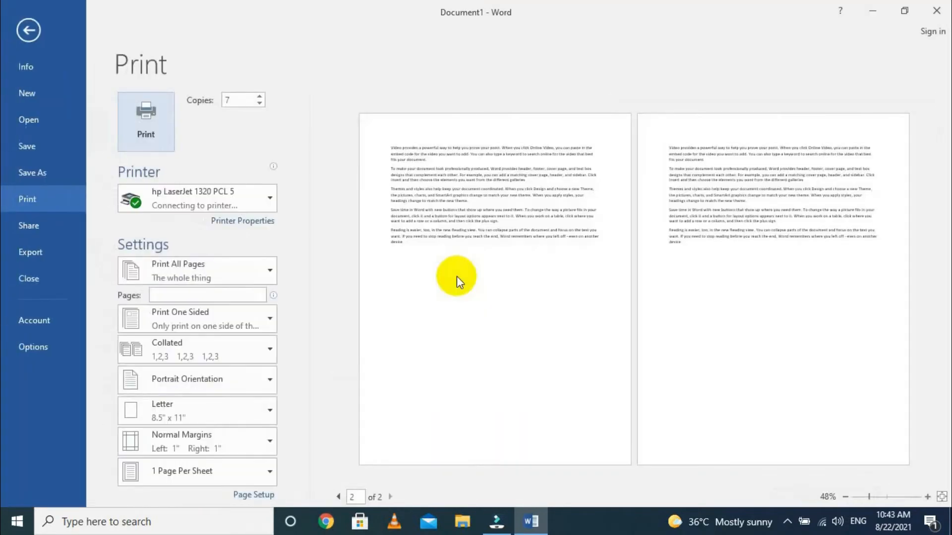
{"action": "left_click", "coordinate": [189, 266]}
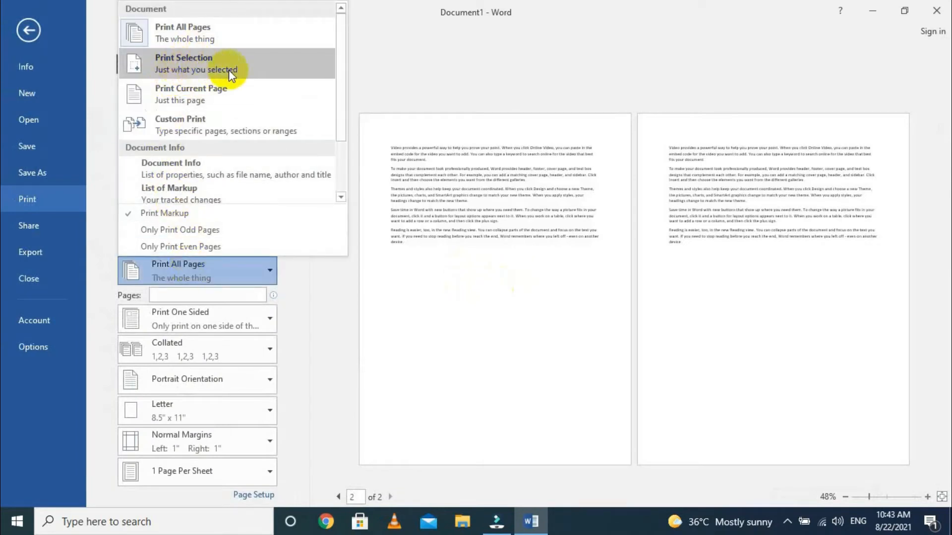
{"action": "left_click", "coordinate": [171, 72]}
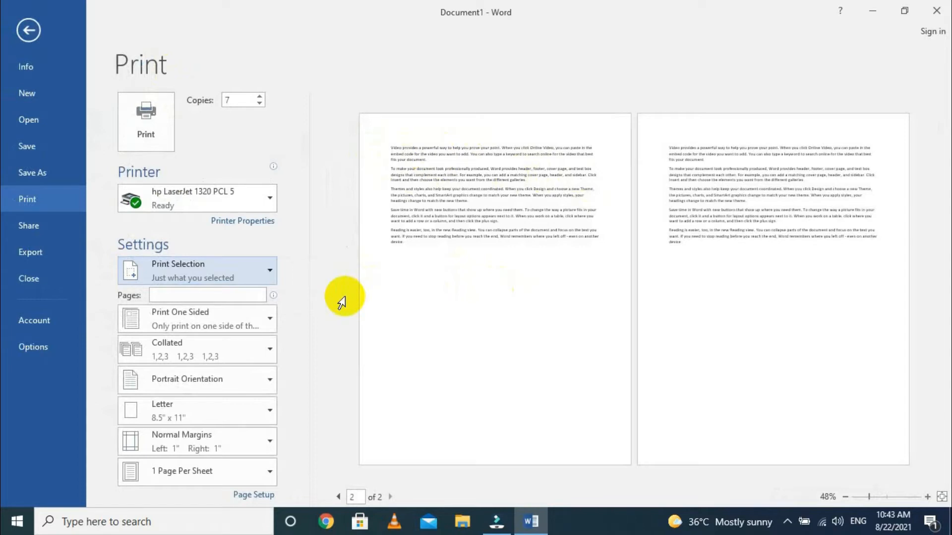
{"action": "left_click", "coordinate": [200, 274]}
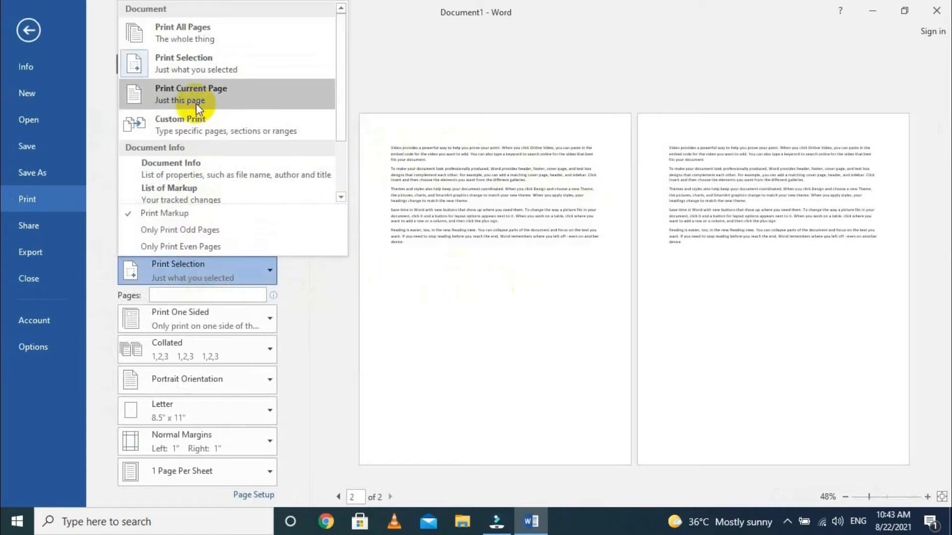
{"action": "key", "text": "Escape"}
{"action": "left_click", "coordinate": [37, 32]}
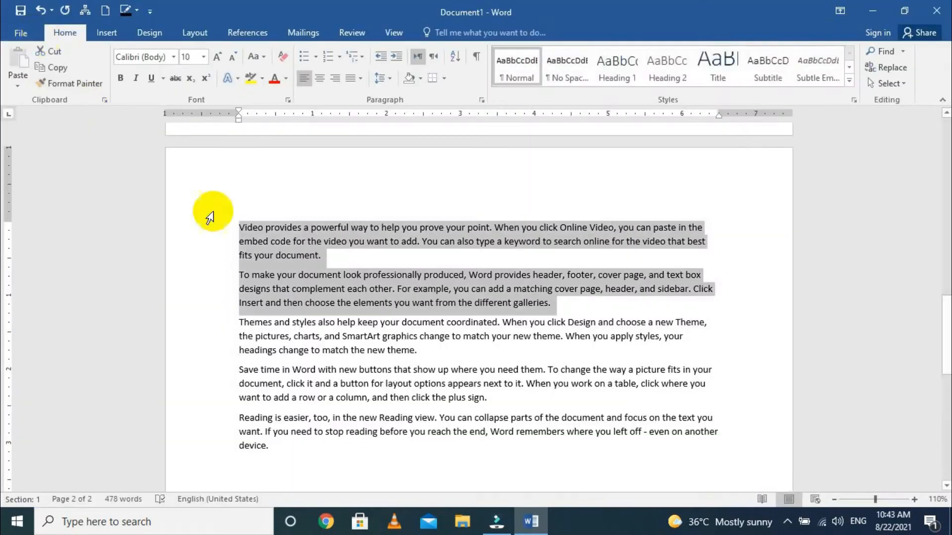
- Clear the text selection and look over both pages of the document
{"action": "left_click", "coordinate": [352, 304]}
{"action": "scroll", "coordinate": [393, 320], "scroll_direction": "down", "scroll_amount": 5}
{"action": "scroll", "coordinate": [385, 314], "scroll_direction": "up", "scroll_amount": 3}
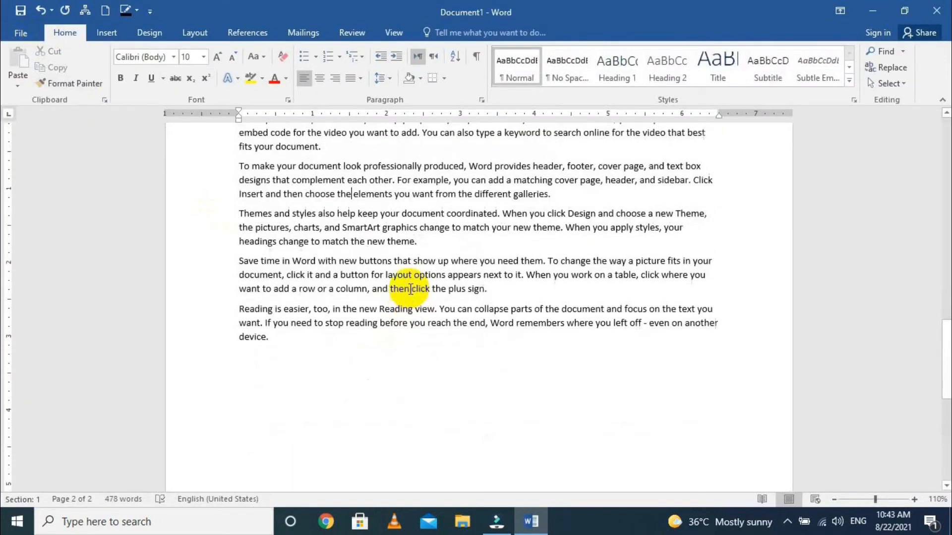
{"action": "scroll", "coordinate": [401, 293], "scroll_direction": "down", "scroll_amount": 6}
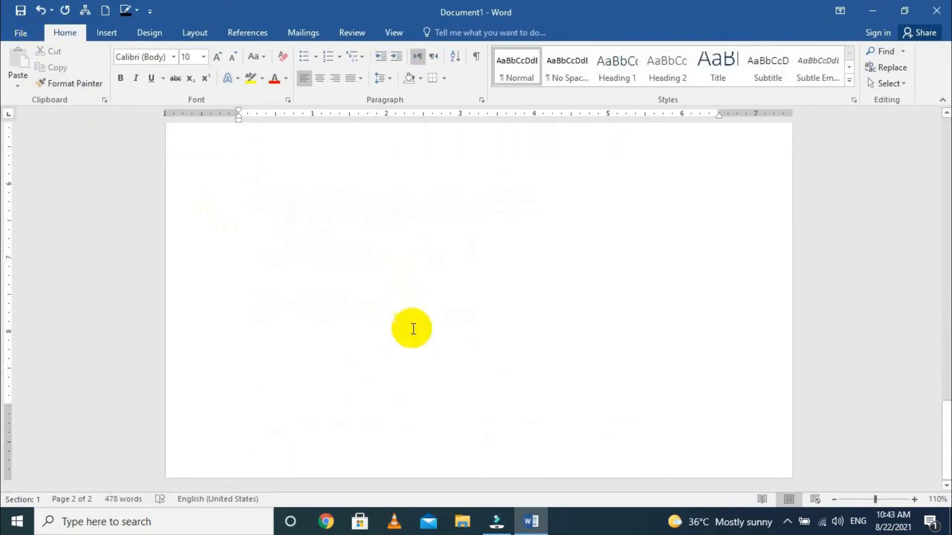
{"action": "scroll", "coordinate": [469, 337], "scroll_direction": "up", "scroll_amount": 10}
{"action": "scroll", "coordinate": [471, 337], "scroll_direction": "down", "scroll_amount": 4}
{"action": "scroll", "coordinate": [451, 347], "scroll_direction": "up", "scroll_amount": 3}
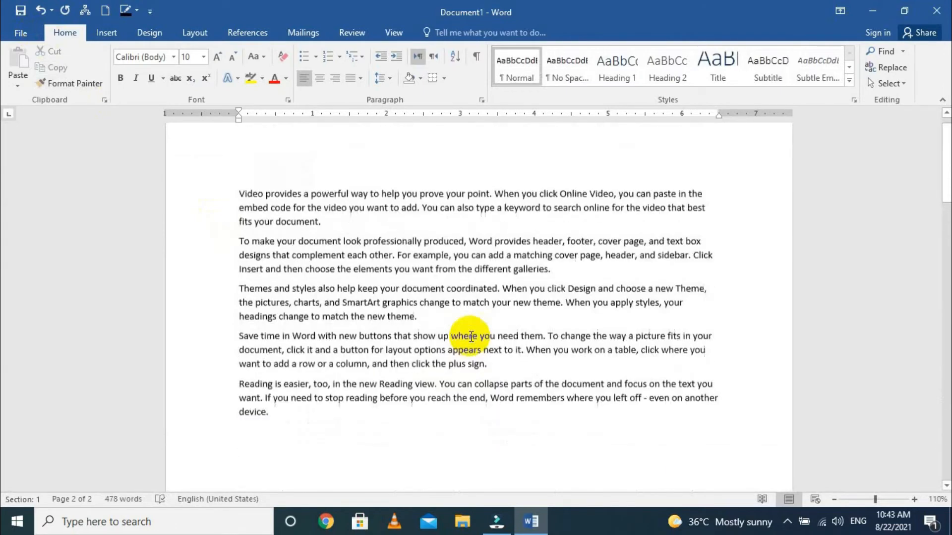
- Open the print settings and examine the available page range options
{"action": "left_click", "coordinate": [21, 32]}
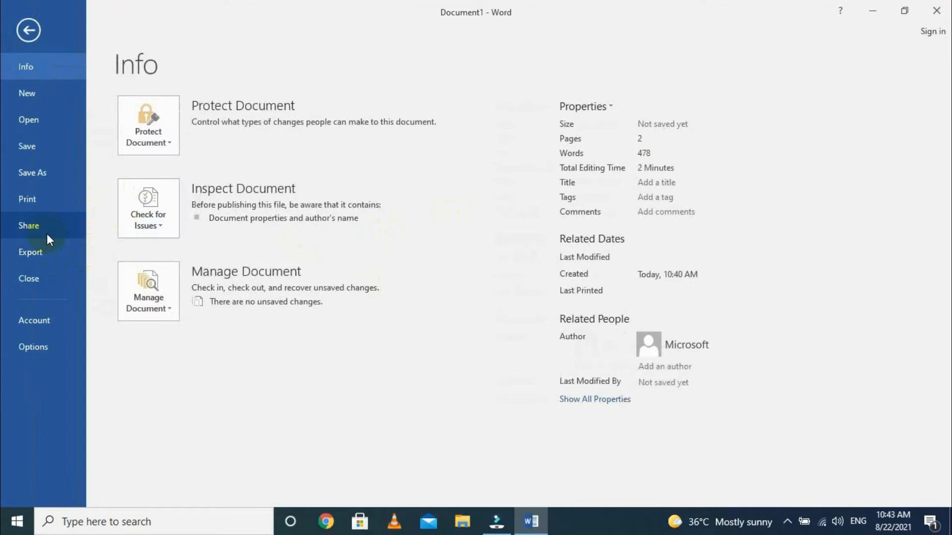
{"action": "left_click", "coordinate": [43, 196]}
{"action": "left_click", "coordinate": [192, 272]}
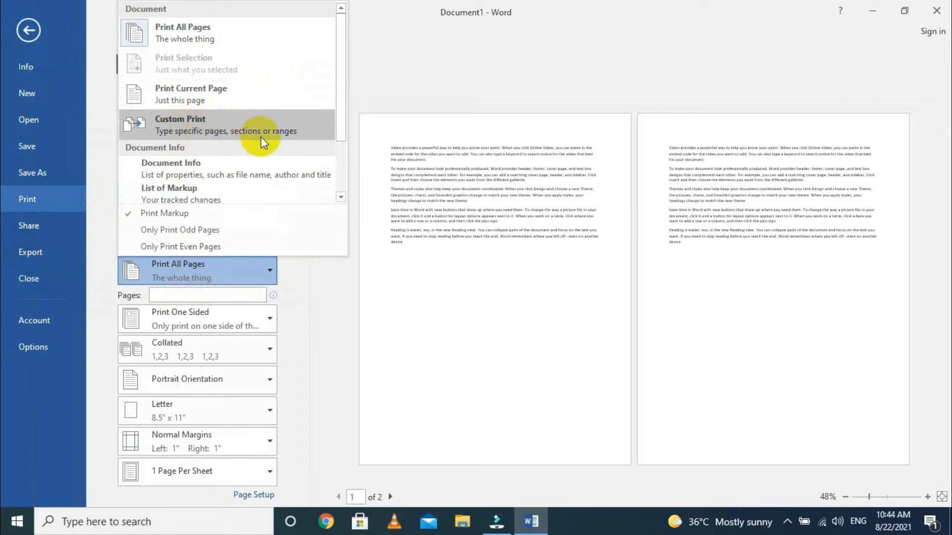
{"action": "left_click", "coordinate": [629, 204]}
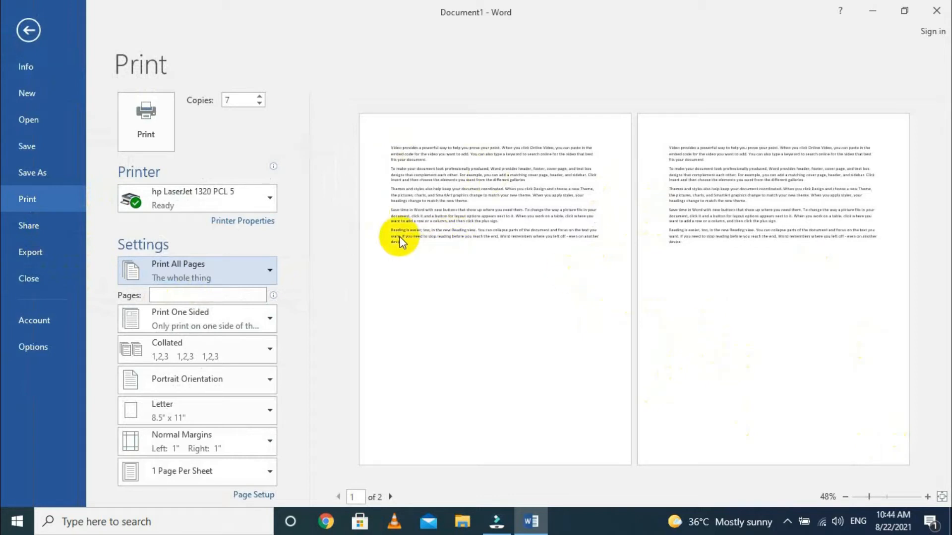
- Try a Custom Print range of pages 1-4 and clear the entry
{"action": "left_click", "coordinate": [210, 269]}
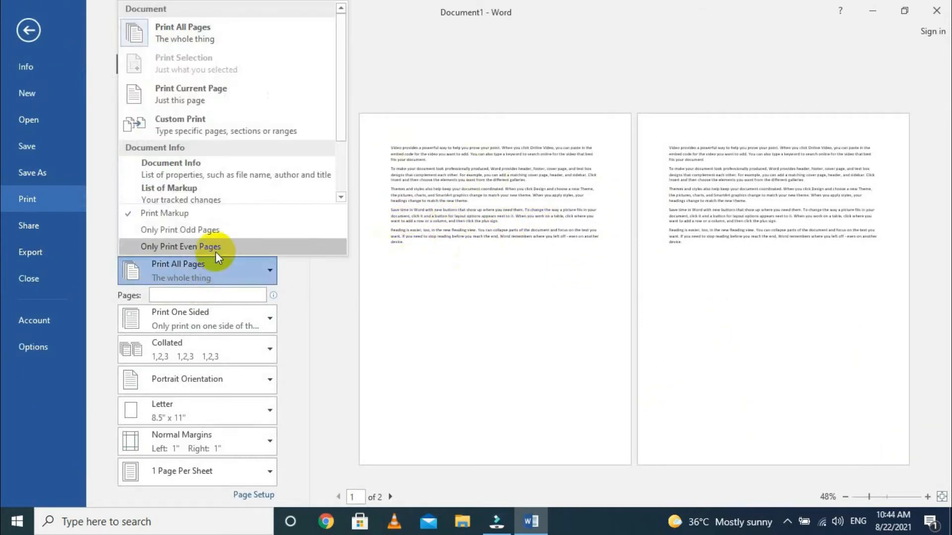
{"action": "left_click", "coordinate": [183, 125]}
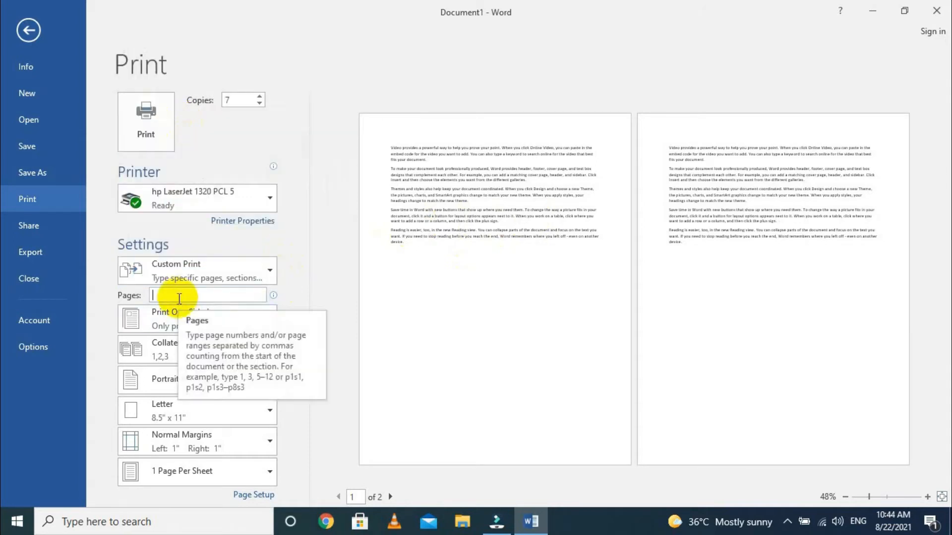
{"action": "type", "text": "1"}
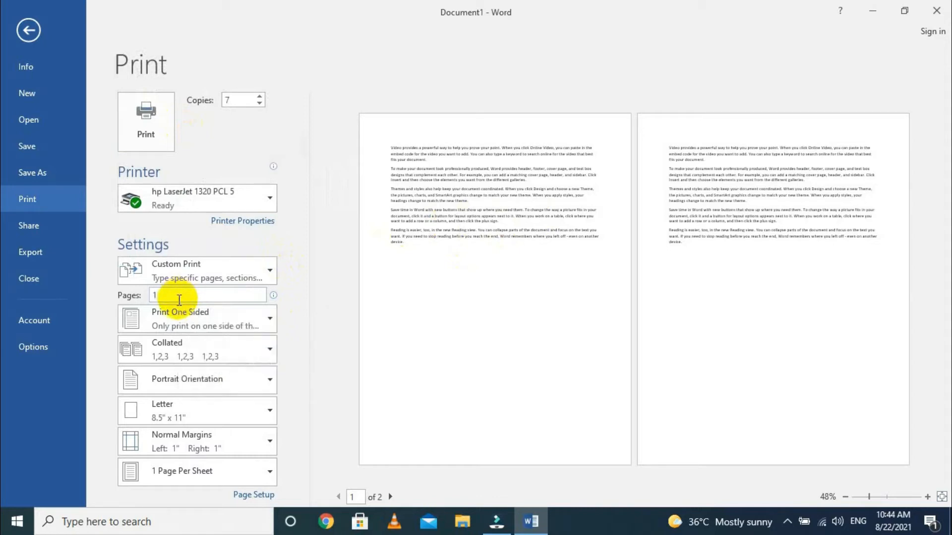
{"action": "type", "text": "-4"}
{"action": "key", "text": "BackSpace"}
{"action": "key", "text": "BackSpace"}
{"action": "key", "text": "BackSpace"}
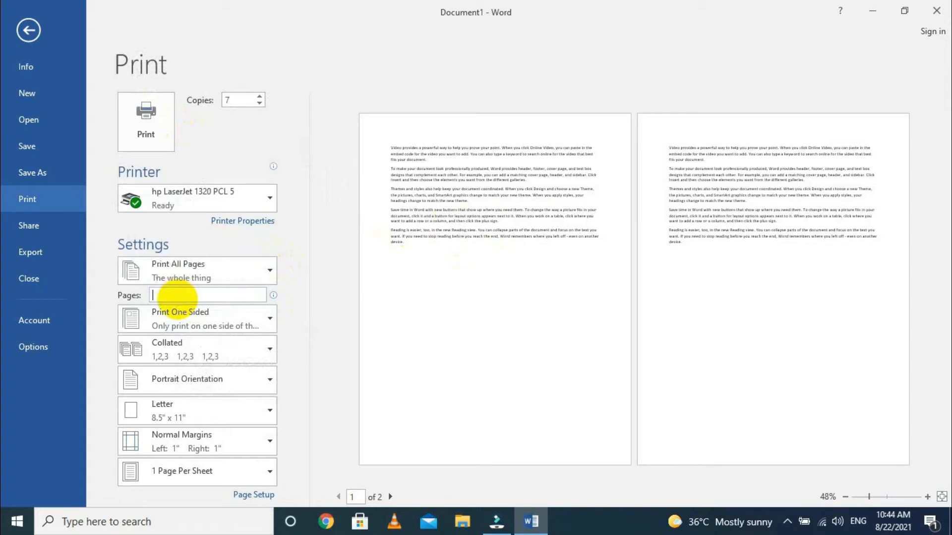
- Enter 1,5 as the custom pages to print and replace it with the range 1-5
{"action": "type", "text": "1,5"}
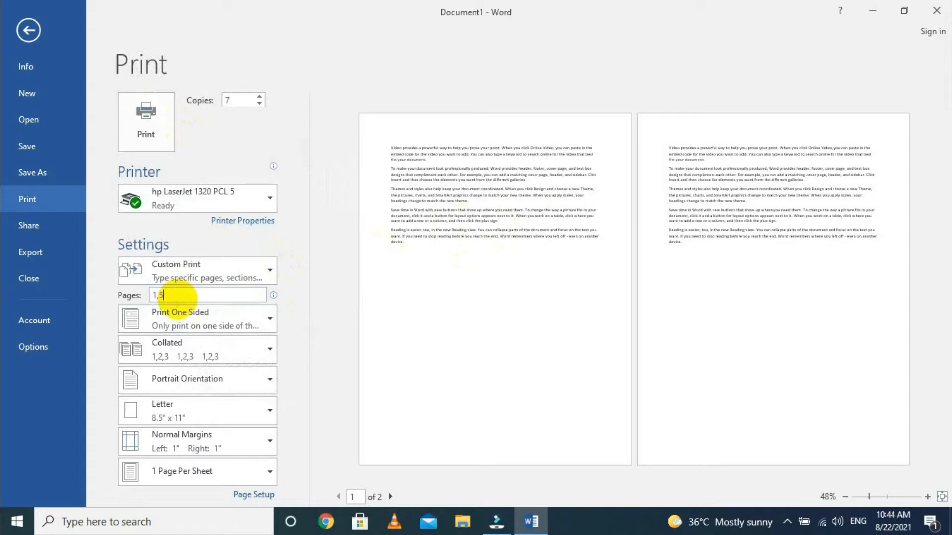
{"action": "key", "text": "BackSpace"}
{"action": "key", "text": "BackSpace"}
{"action": "type", "text": "1-5"}
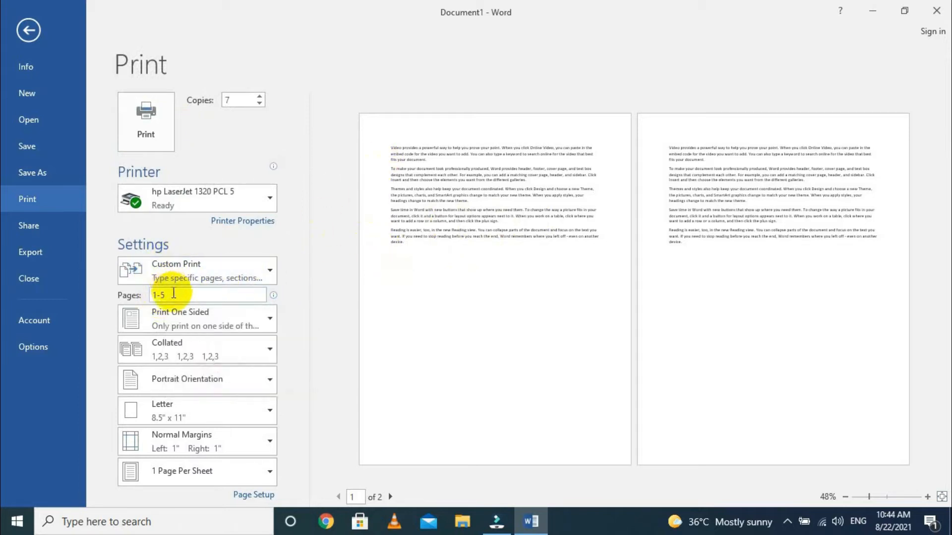
{"action": "mouse_move", "coordinate": [174, 295]}
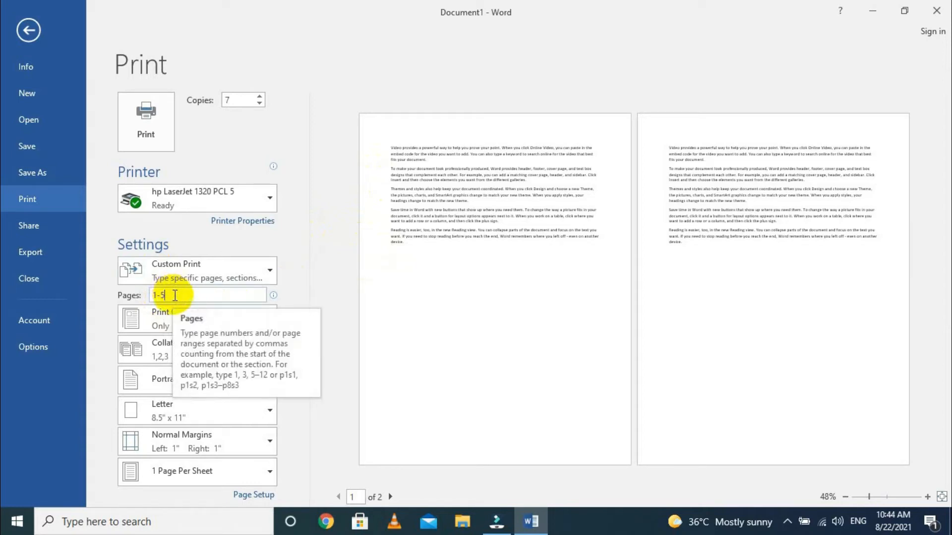
- Set the custom pages to print to 1,5
{"action": "key", "text": "BackSpace"}
{"action": "key", "text": "BackSpace"}
{"action": "type", "text": ",5"}
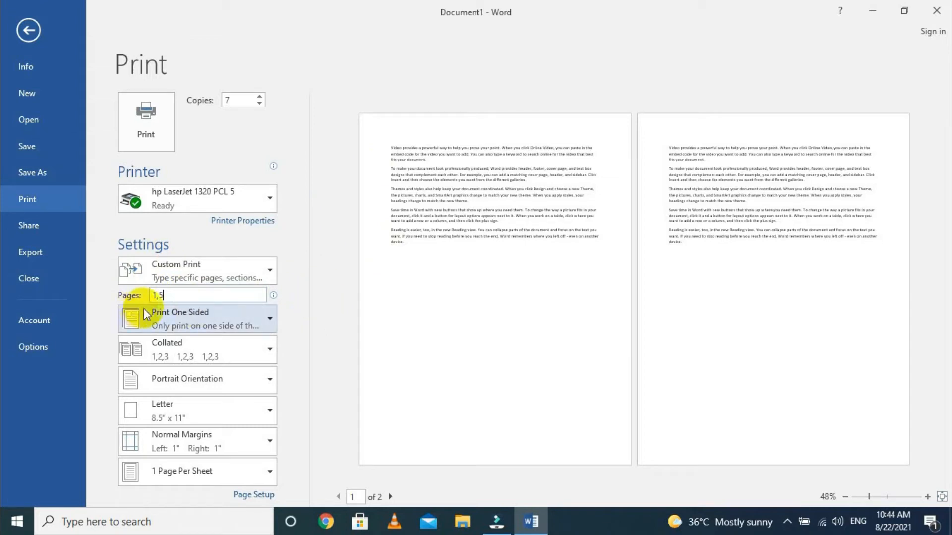
- Examine the one-sided and two-sided printing options and open the collation choices
{"action": "left_click", "coordinate": [171, 313]}
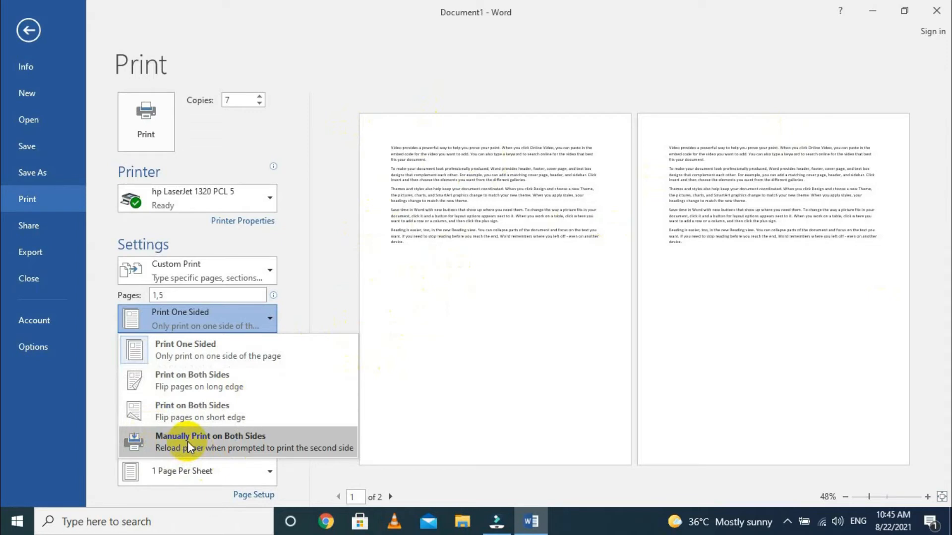
{"action": "left_click", "coordinate": [402, 407]}
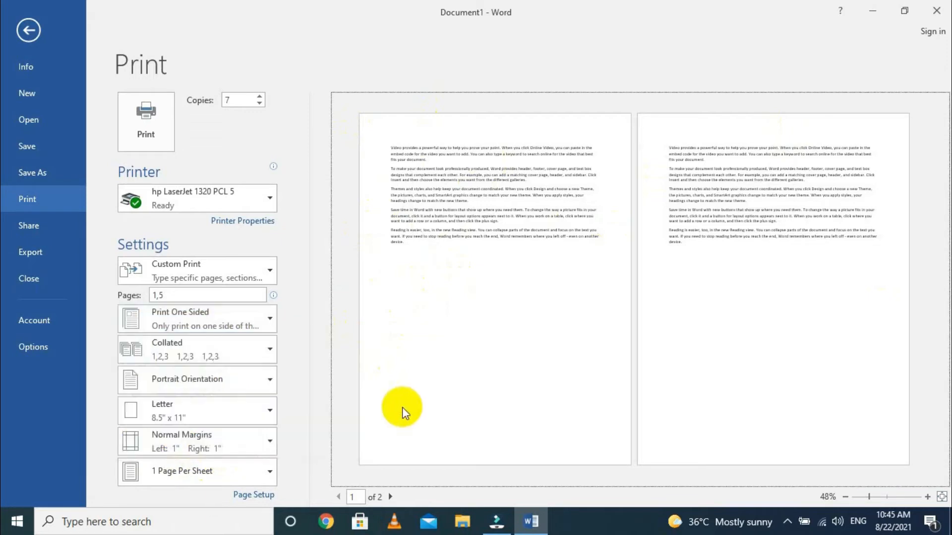
{"action": "left_click", "coordinate": [185, 355]}
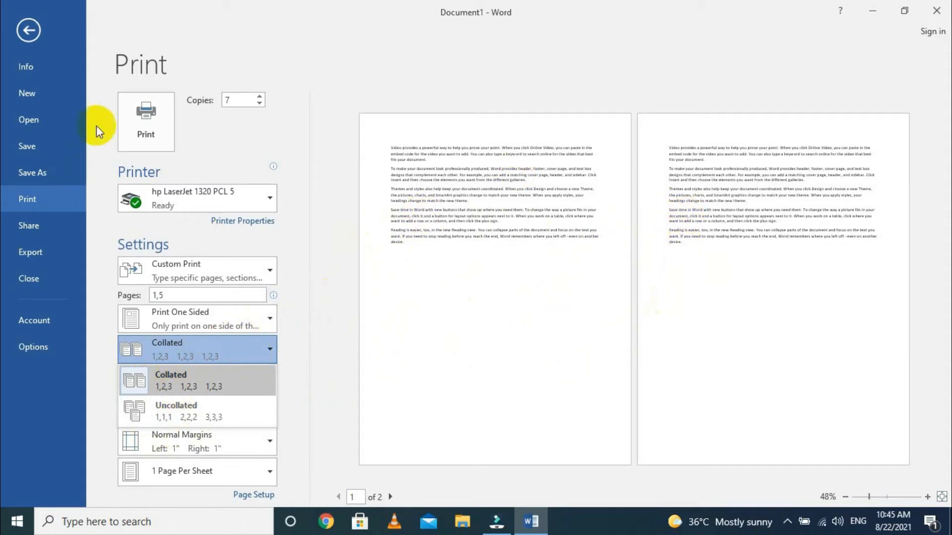
- Set the number of copies to 3 and choose Collated printing
{"action": "left_click", "coordinate": [259, 103]}
{"action": "left_click", "coordinate": [259, 103]}
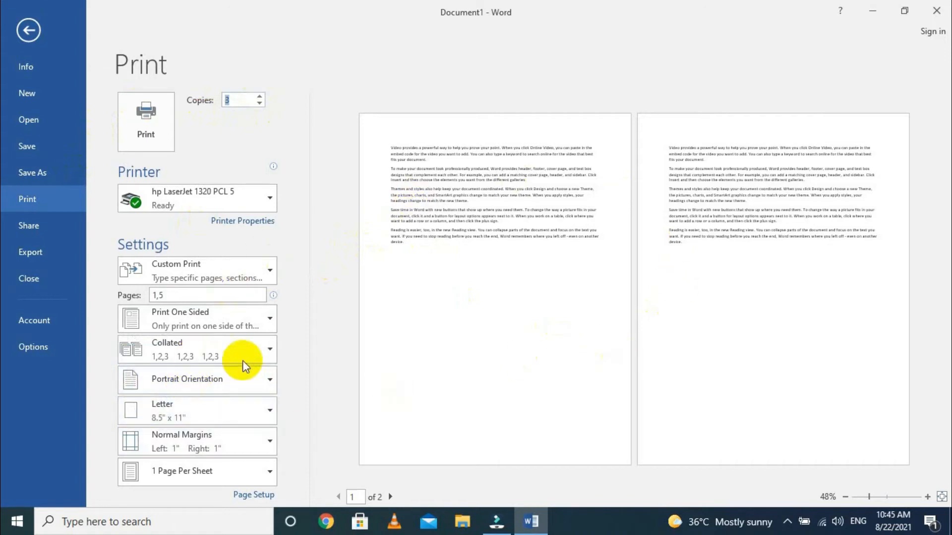
{"action": "left_click", "coordinate": [243, 345]}
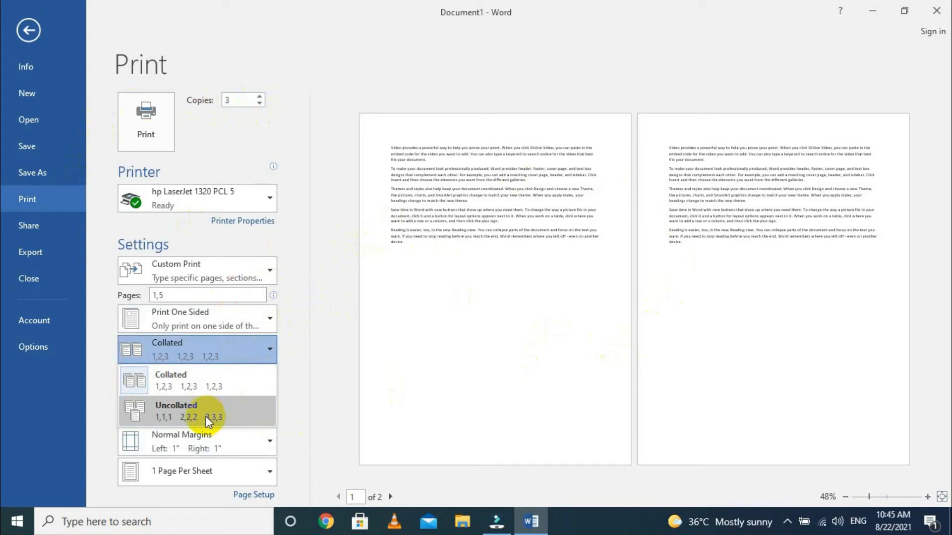
{"action": "left_click", "coordinate": [213, 376]}
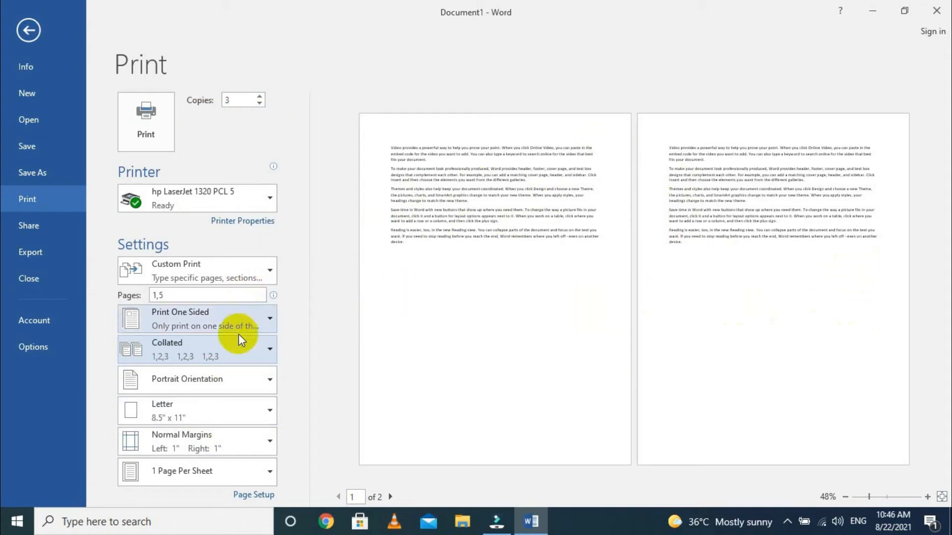
- Compare the Collated and Uncollated print order options
{"action": "left_click", "coordinate": [239, 354]}
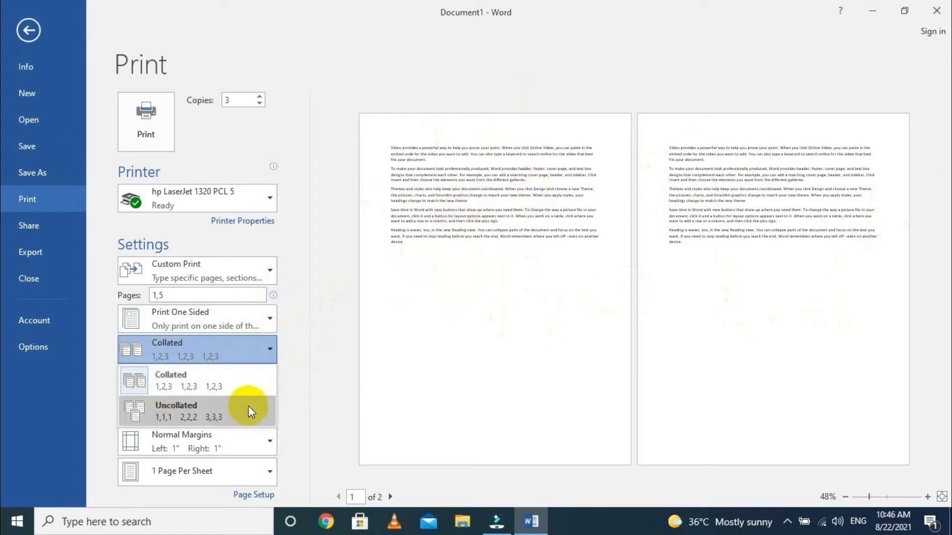
{"action": "left_click", "coordinate": [308, 404]}
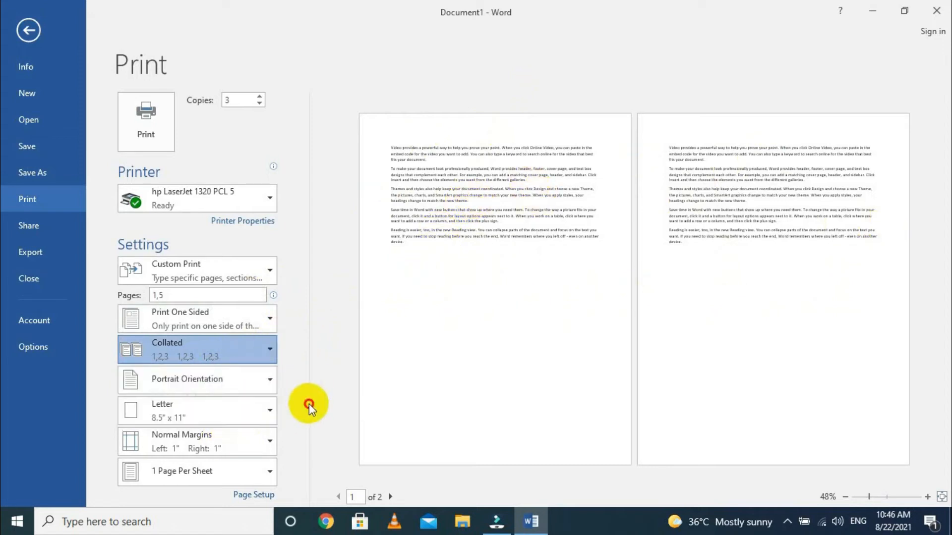
{"action": "left_click", "coordinate": [178, 354]}
{"action": "left_click", "coordinate": [230, 350]}
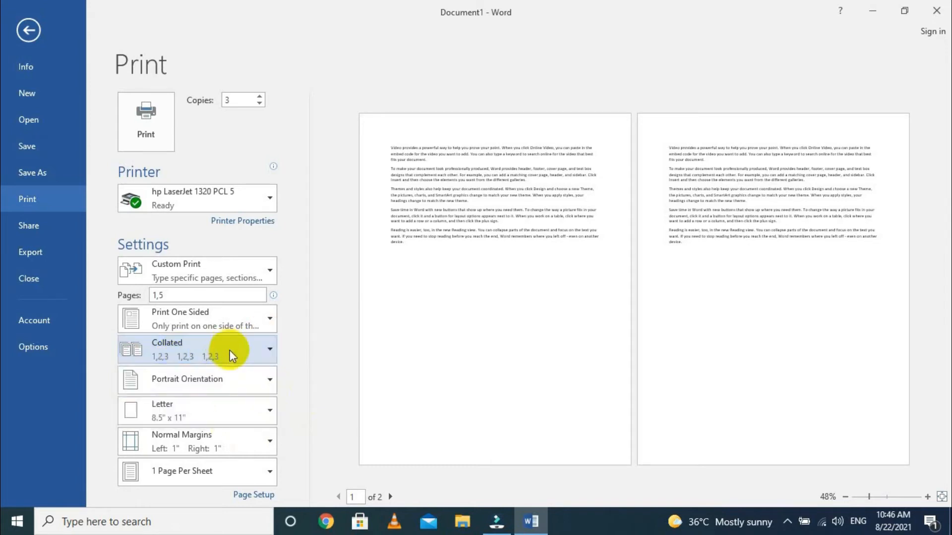
- Switch the page orientation to Landscape and back to Portrait
{"action": "left_click", "coordinate": [212, 381]}
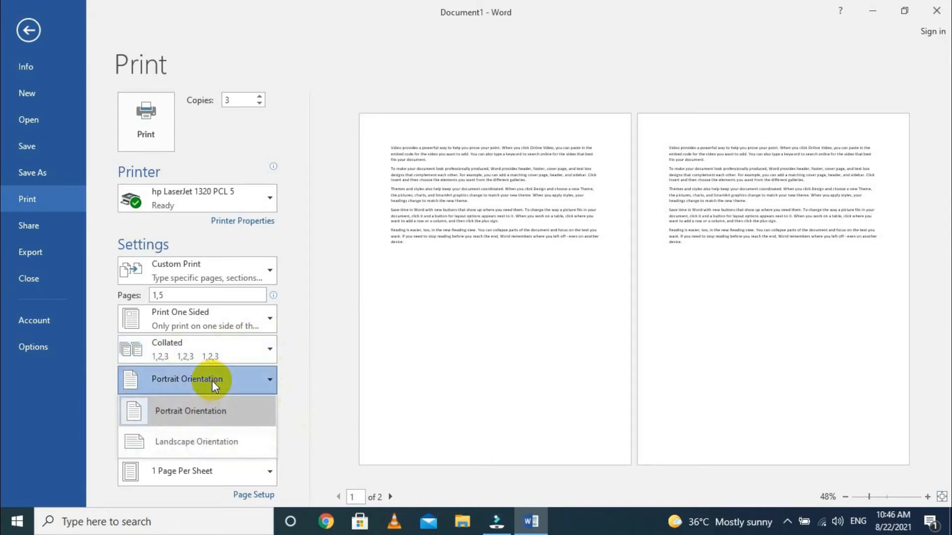
{"action": "left_click", "coordinate": [195, 448]}
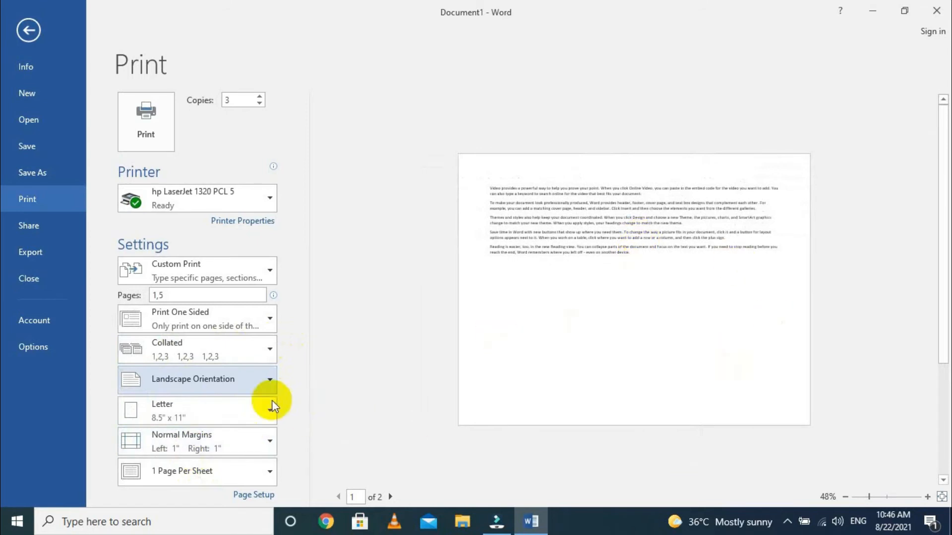
{"action": "left_click", "coordinate": [224, 382]}
{"action": "left_click", "coordinate": [224, 416]}
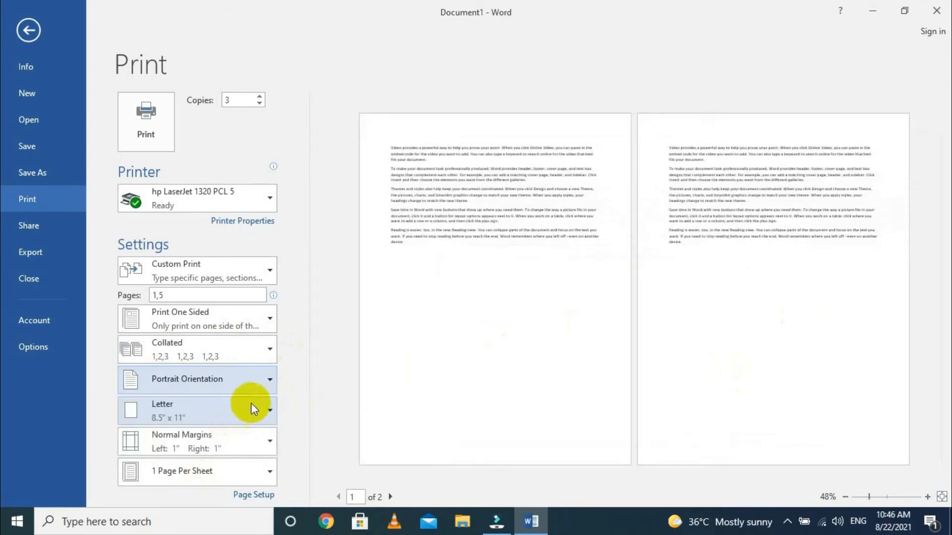
- Browse the available paper sizes and set the paper size to Legal
{"action": "left_click", "coordinate": [237, 415]}
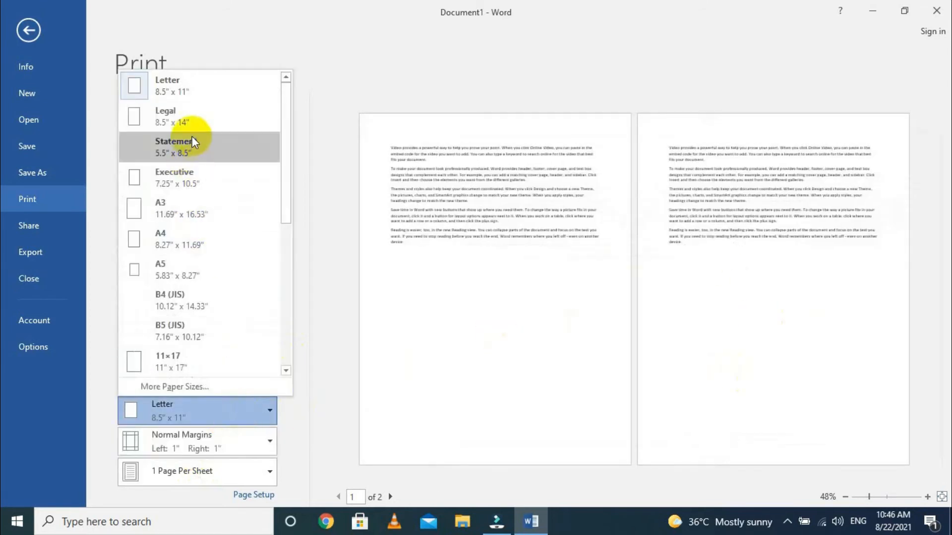
{"action": "scroll", "coordinate": [209, 240], "scroll_direction": "down", "scroll_amount": 4}
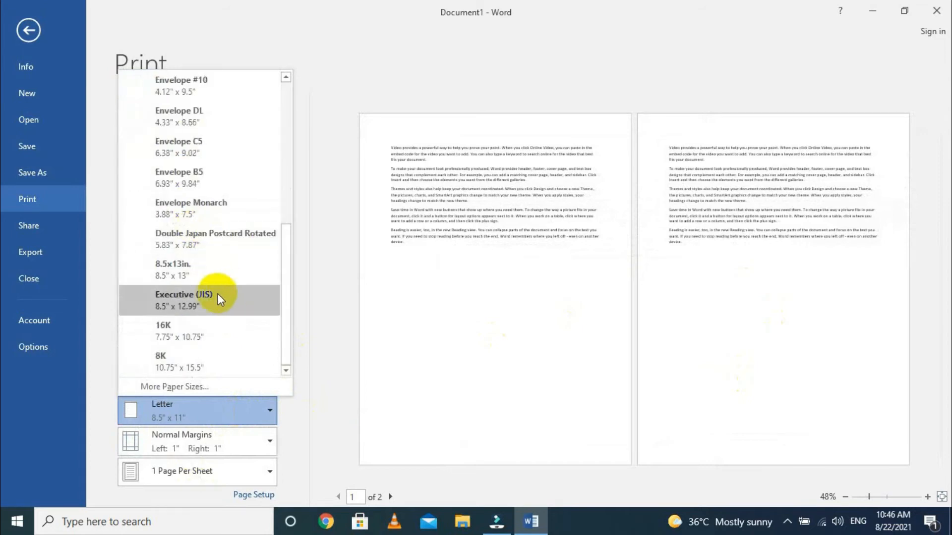
{"action": "scroll", "coordinate": [170, 204], "scroll_direction": "up", "scroll_amount": 4}
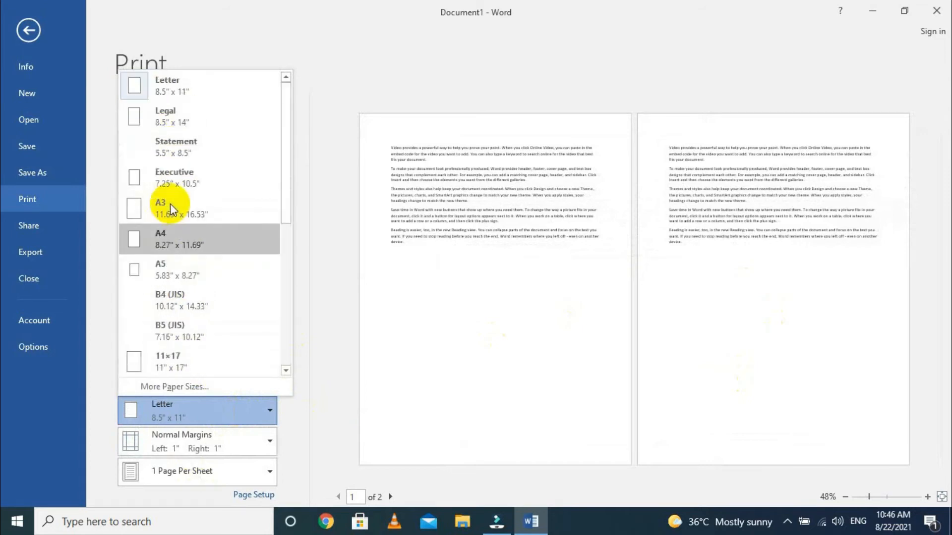
{"action": "left_click", "coordinate": [182, 121]}
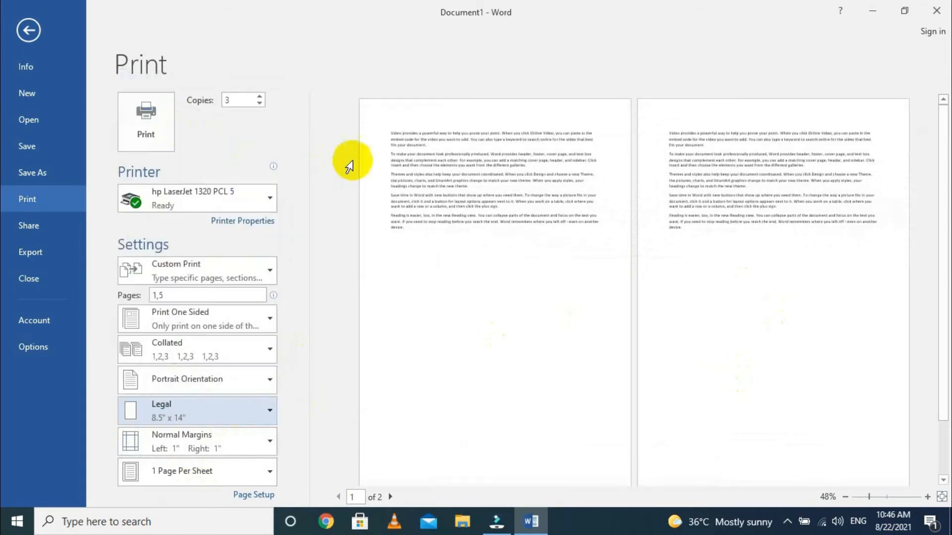
- View the additional paper size settings in Page Setup and cancel the dialog
{"action": "left_click", "coordinate": [180, 407]}
{"action": "left_click", "coordinate": [185, 388]}
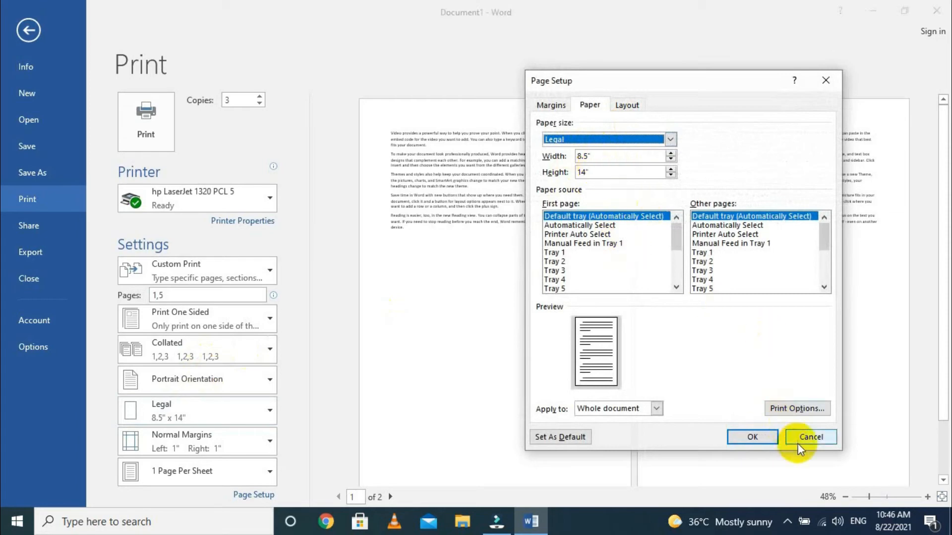
{"action": "left_click", "coordinate": [810, 436]}
- Apply Narrow margins to the document and switch back to Normal margins
{"action": "left_click", "coordinate": [227, 439]}
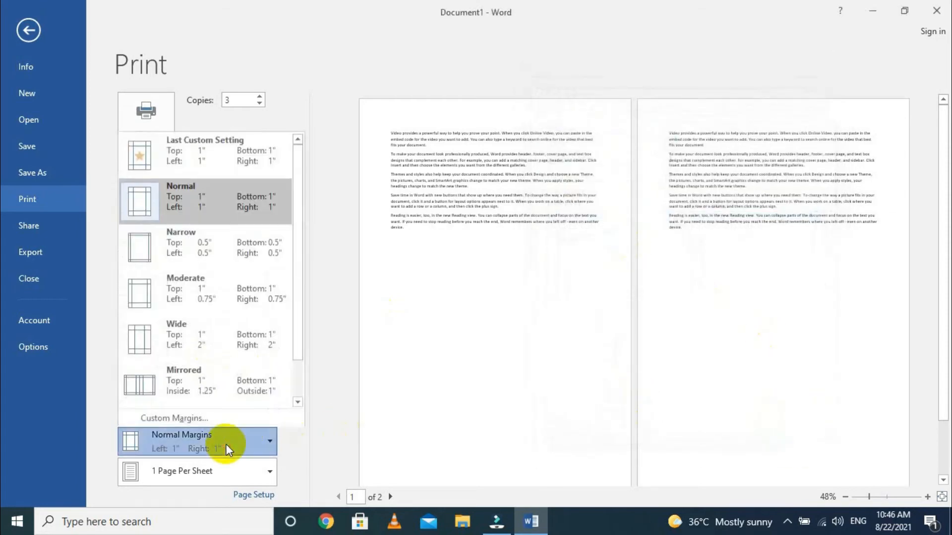
{"action": "left_click", "coordinate": [153, 256]}
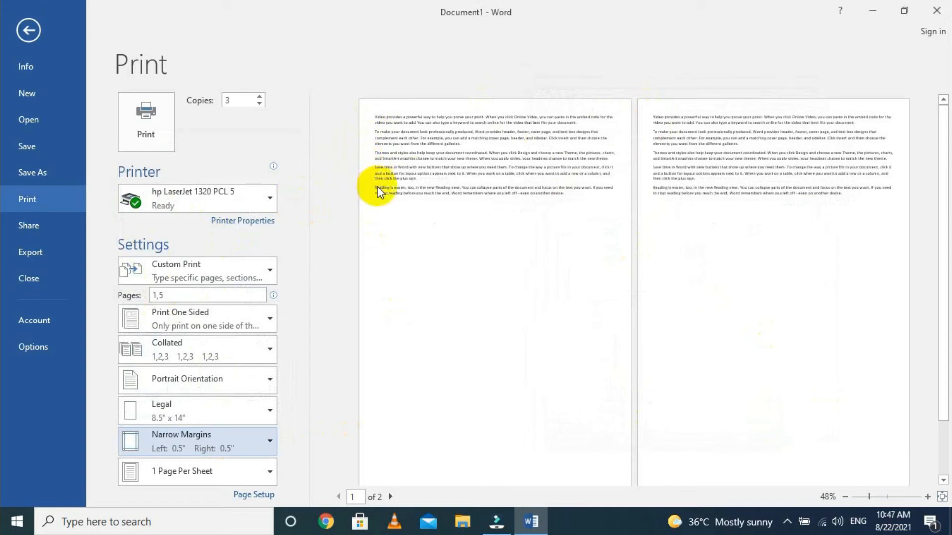
{"action": "left_click", "coordinate": [215, 447]}
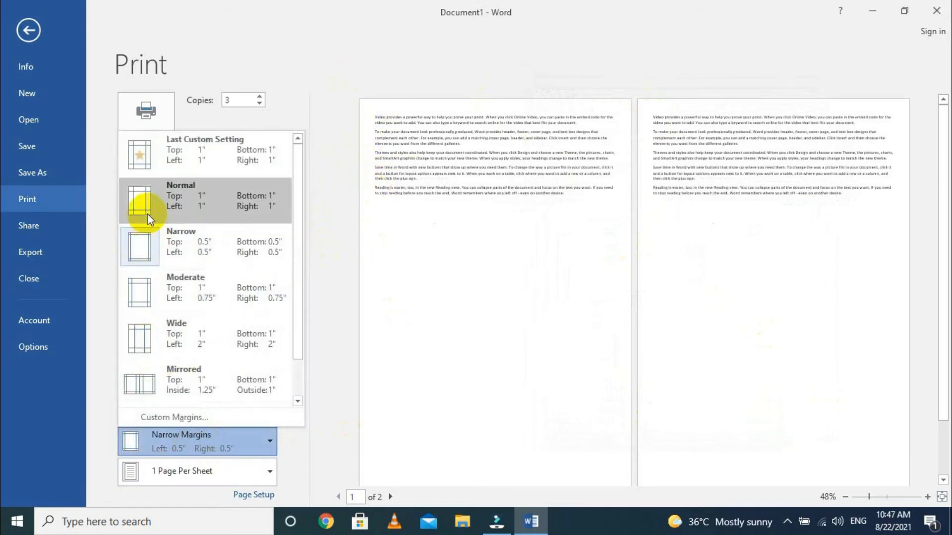
{"action": "left_click", "coordinate": [134, 202]}
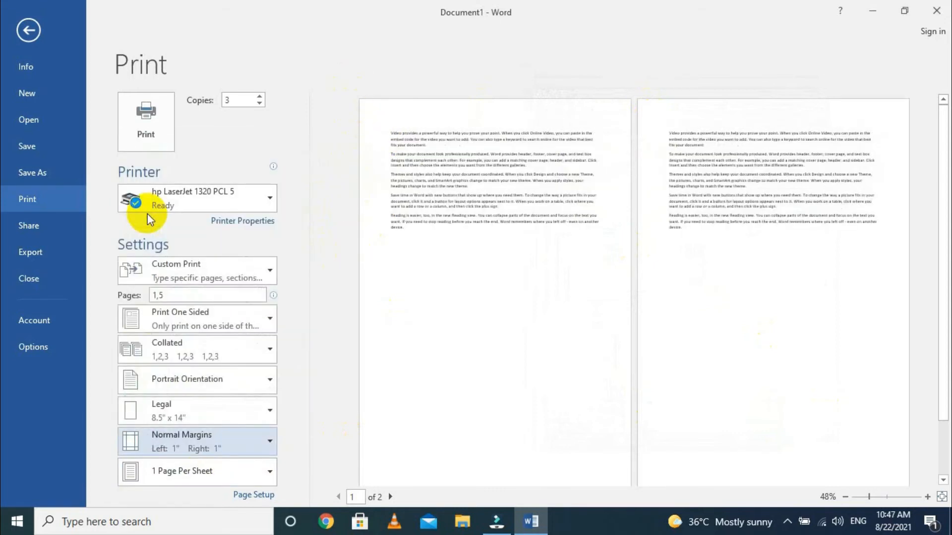
- Apply Mirrored margins to the document and preview page 2 before returning to page 1
{"action": "left_click", "coordinate": [205, 434]}
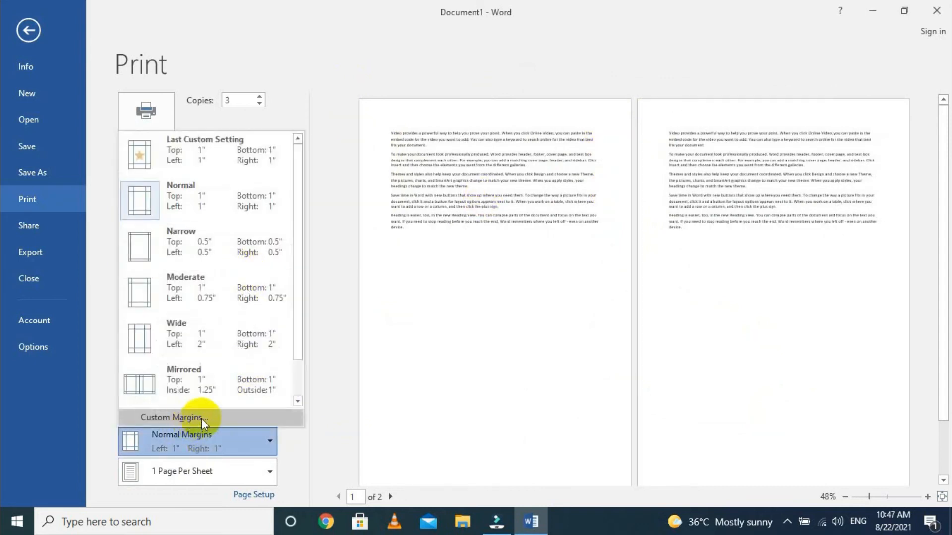
{"action": "left_click", "coordinate": [204, 383]}
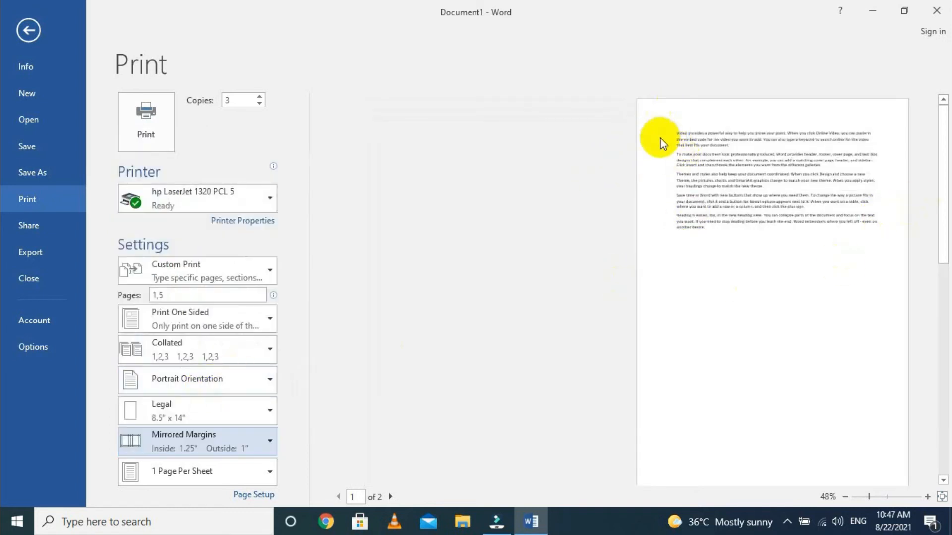
{"action": "left_click", "coordinate": [396, 497]}
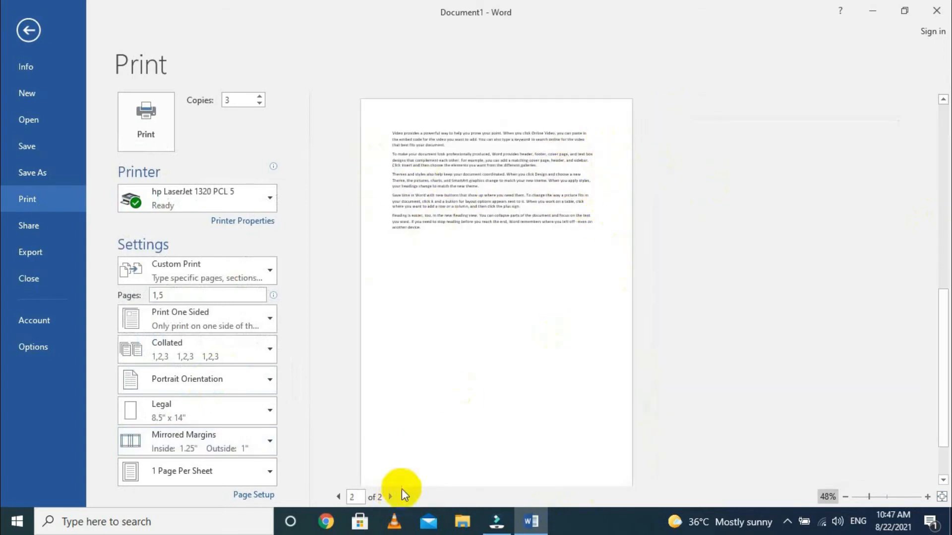
{"action": "left_click", "coordinate": [339, 497]}
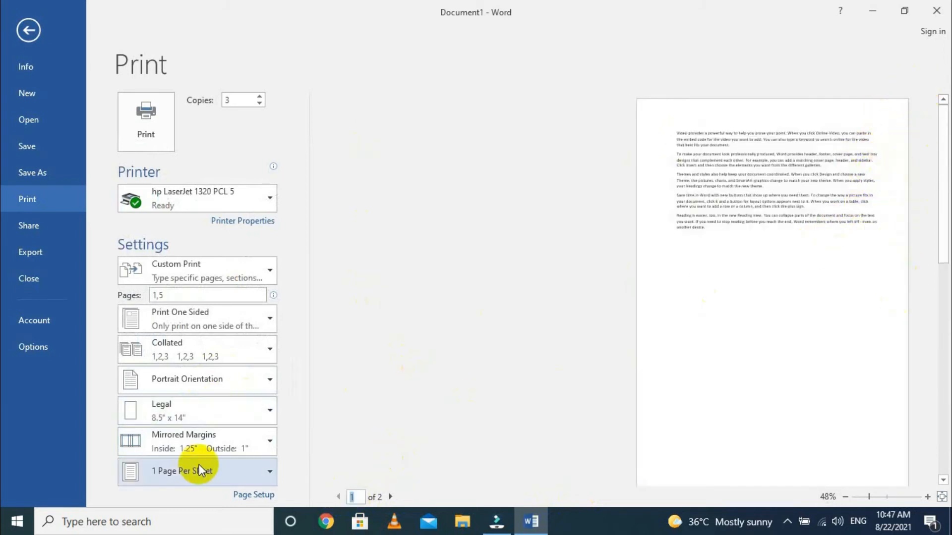
- View the custom margin settings and the multiple pages options in Page Setup, leaving the dialog without applying changes
{"action": "left_click", "coordinate": [223, 442]}
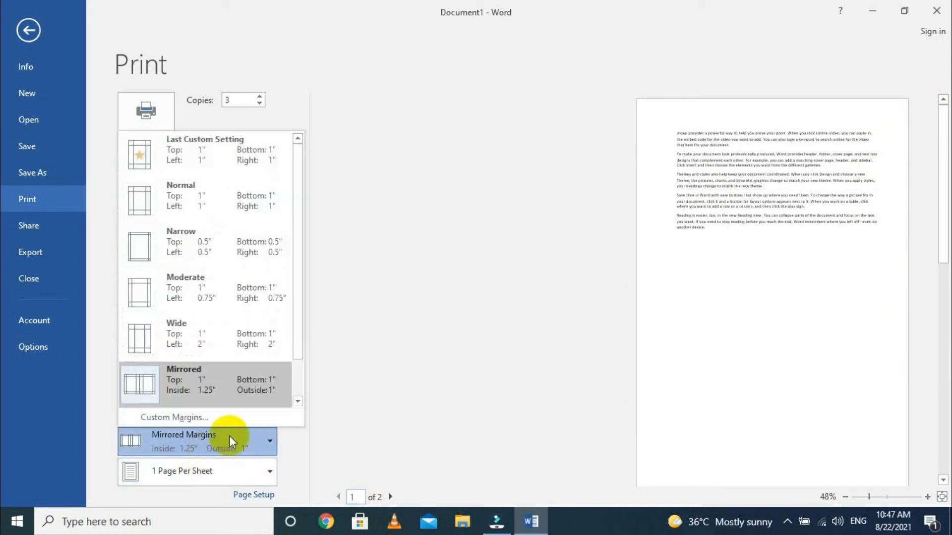
{"action": "left_click", "coordinate": [172, 418]}
{"action": "left_click", "coordinate": [699, 269]}
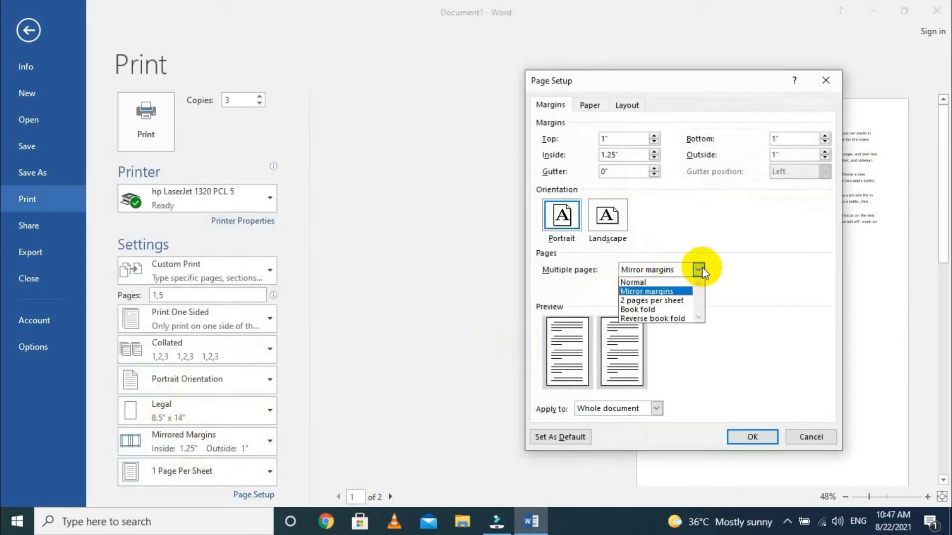
{"action": "left_click", "coordinate": [724, 314]}
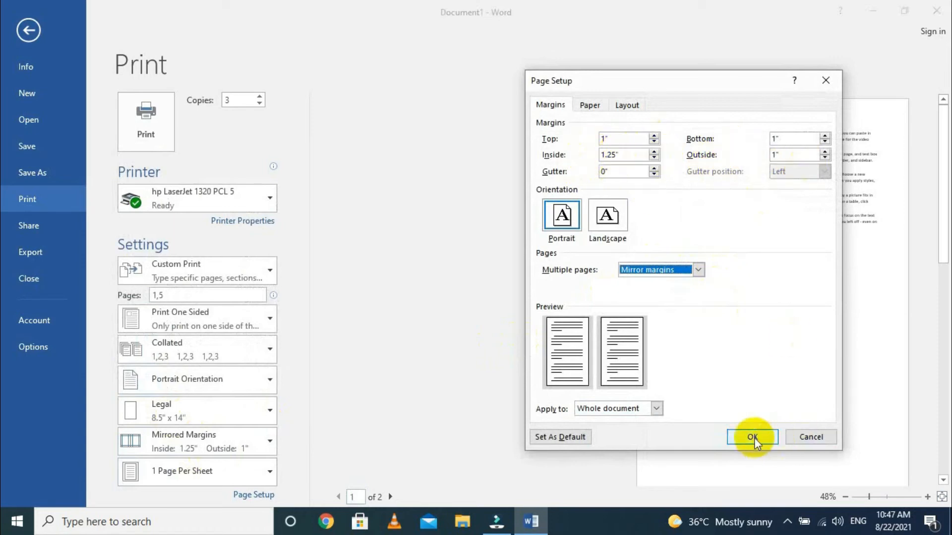
{"action": "left_click", "coordinate": [797, 435]}
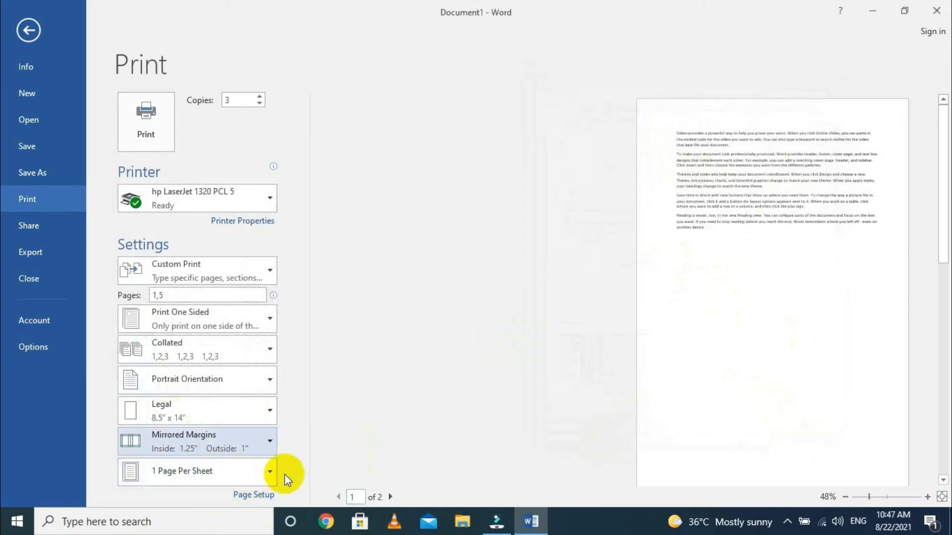
- View the available pages per sheet options and the Page Setup dialog without changing any setting
{"action": "left_click", "coordinate": [269, 472]}
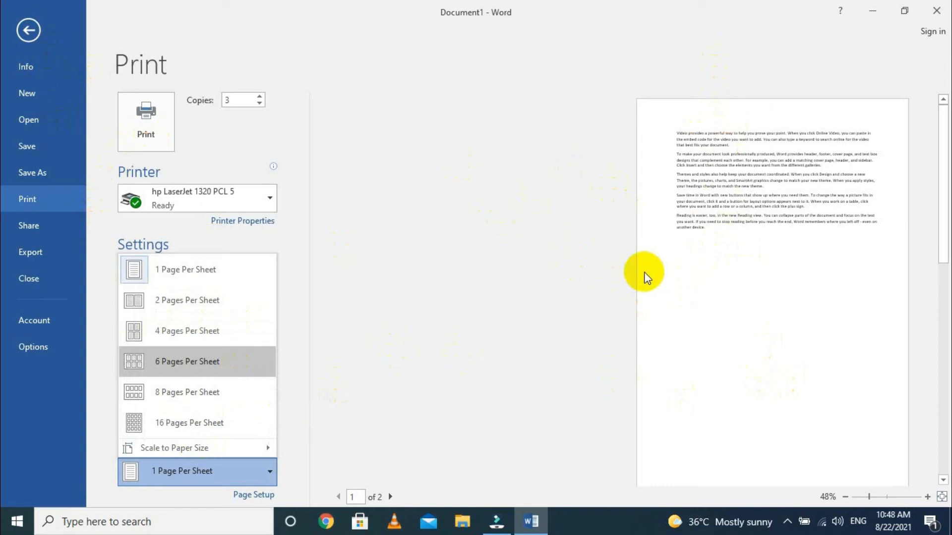
{"action": "left_click", "coordinate": [242, 478]}
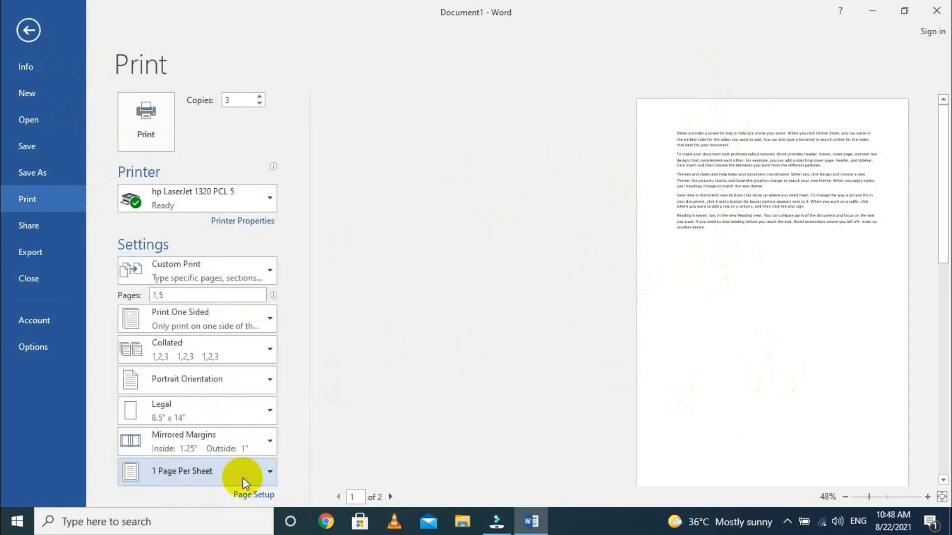
{"action": "left_click", "coordinate": [247, 495]}
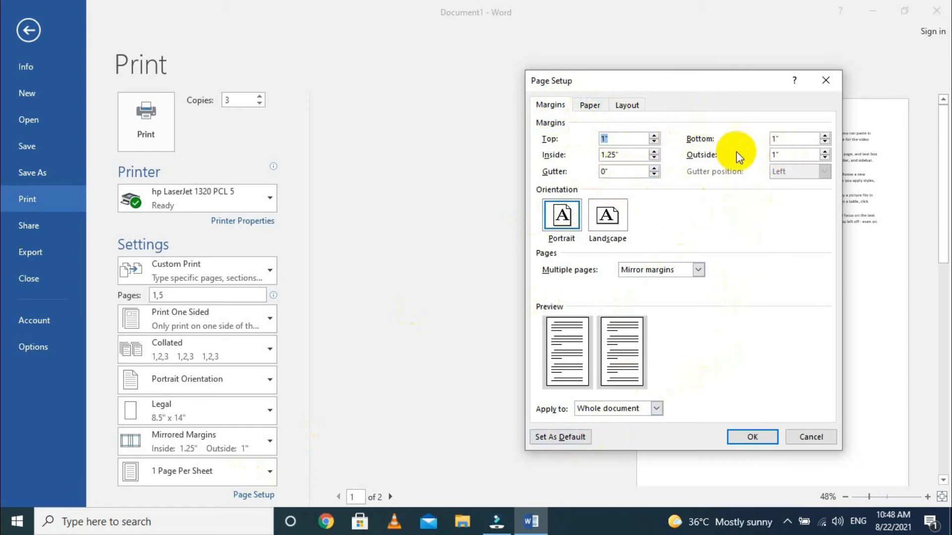
{"action": "left_click", "coordinate": [820, 441]}
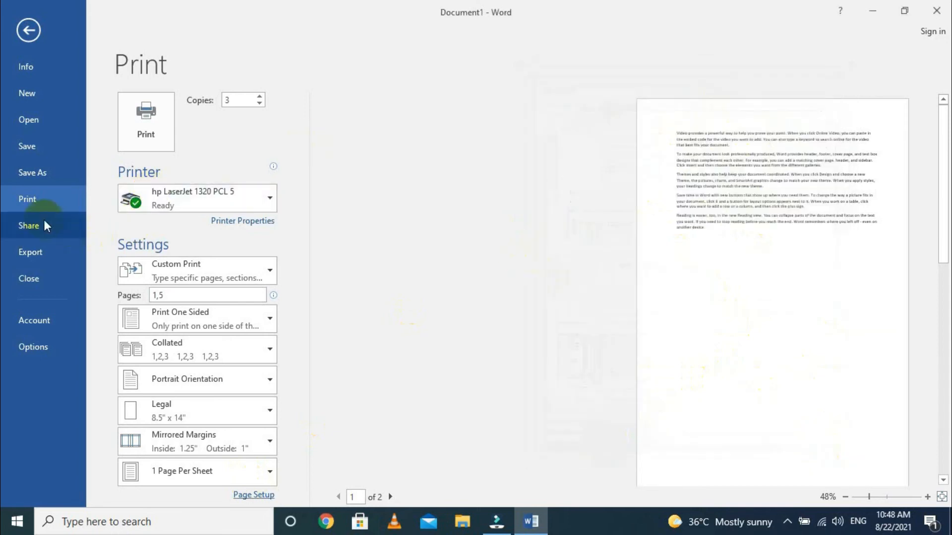
- View the document sharing options and the save locations offered for saving to the cloud
{"action": "left_click", "coordinate": [45, 225]}
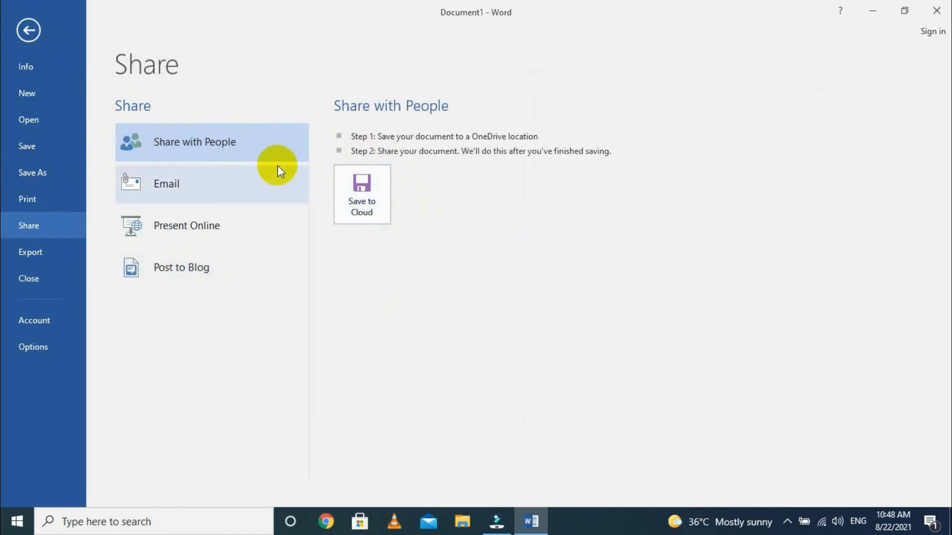
{"action": "left_click", "coordinate": [355, 195]}
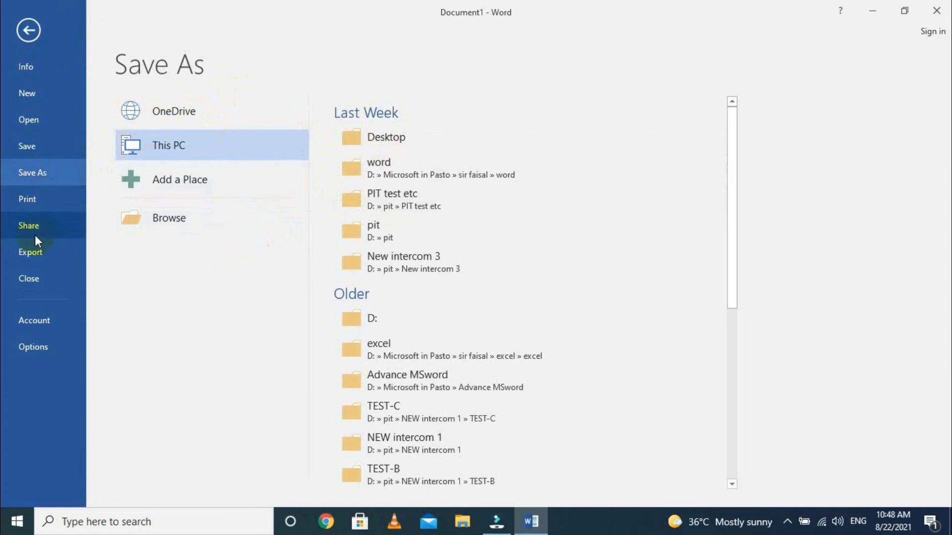
- View the export options and the file types available for saving the document, and leave without saving
{"action": "left_click", "coordinate": [40, 253]}
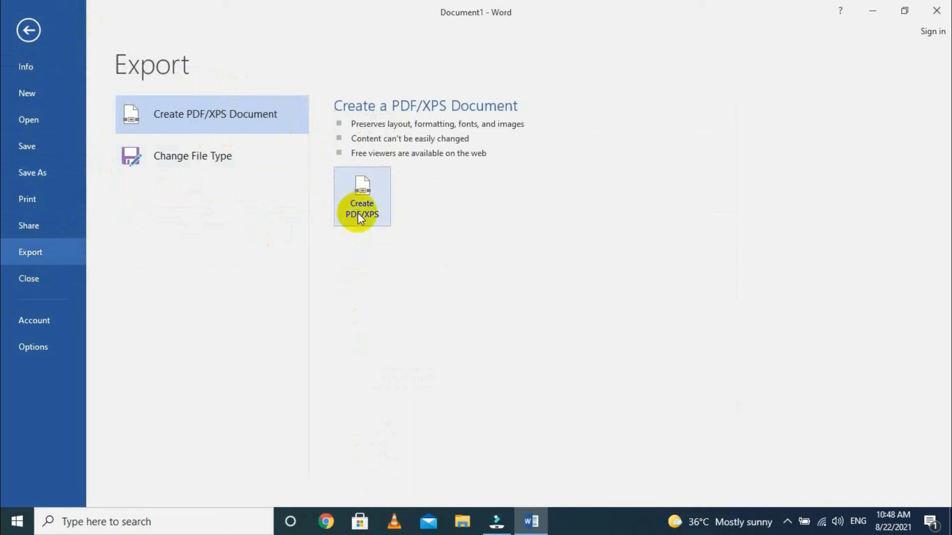
{"action": "left_click", "coordinate": [201, 162]}
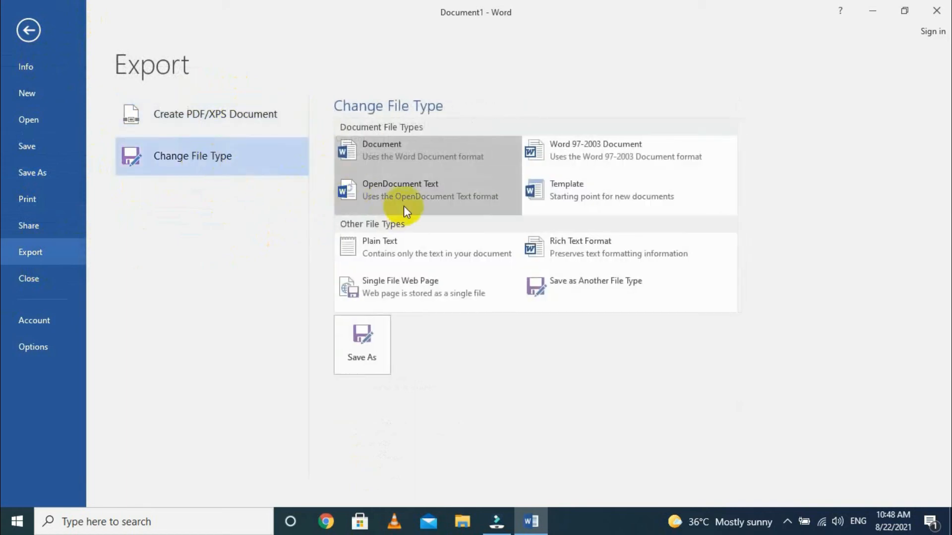
{"action": "left_click", "coordinate": [362, 358]}
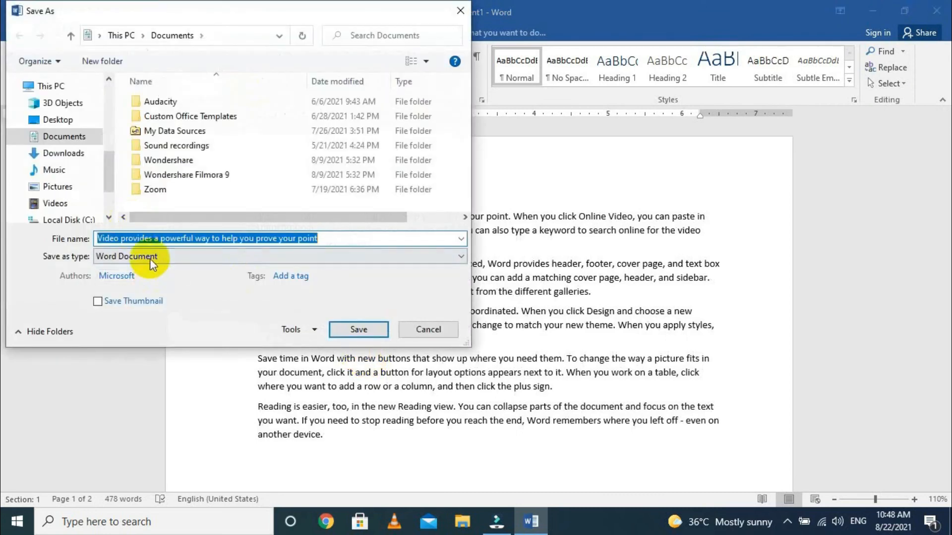
{"action": "left_click", "coordinate": [150, 257]}
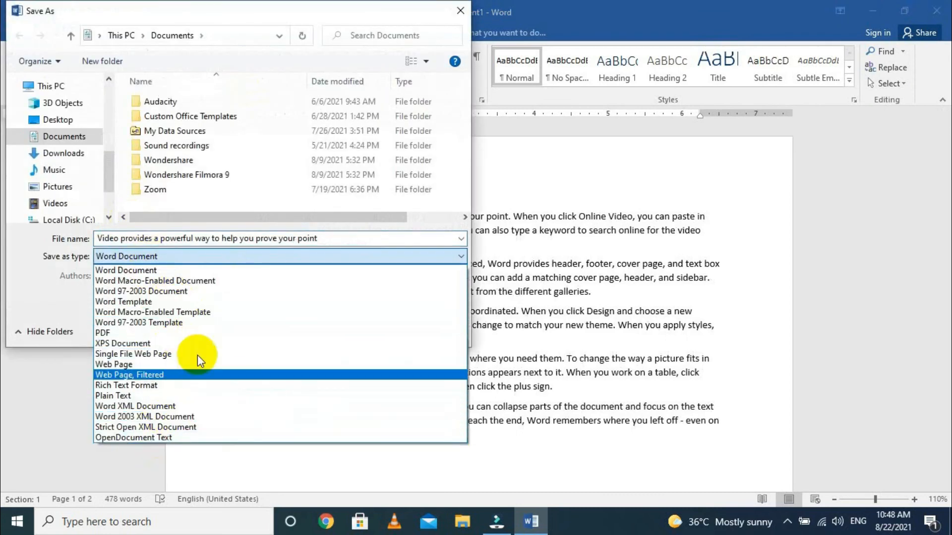
{"action": "left_click", "coordinate": [454, 18]}
{"action": "left_click", "coordinate": [457, 14]}
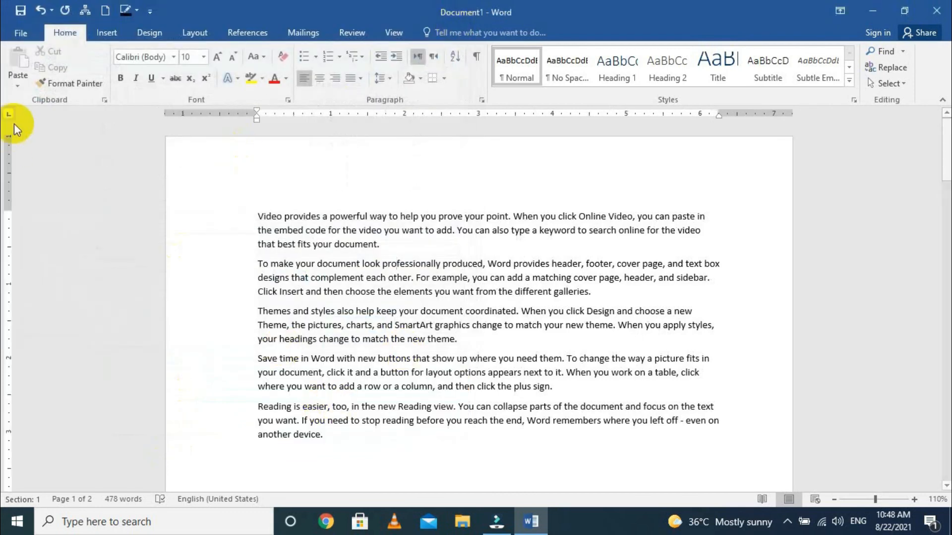
- Close the sample text document without saving its changes
{"action": "left_click", "coordinate": [15, 31]}
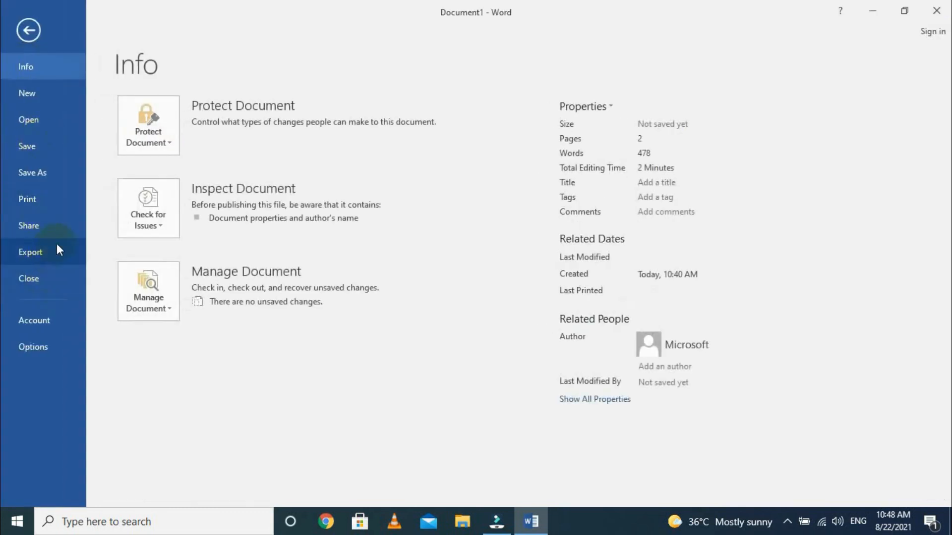
{"action": "left_click", "coordinate": [39, 281]}
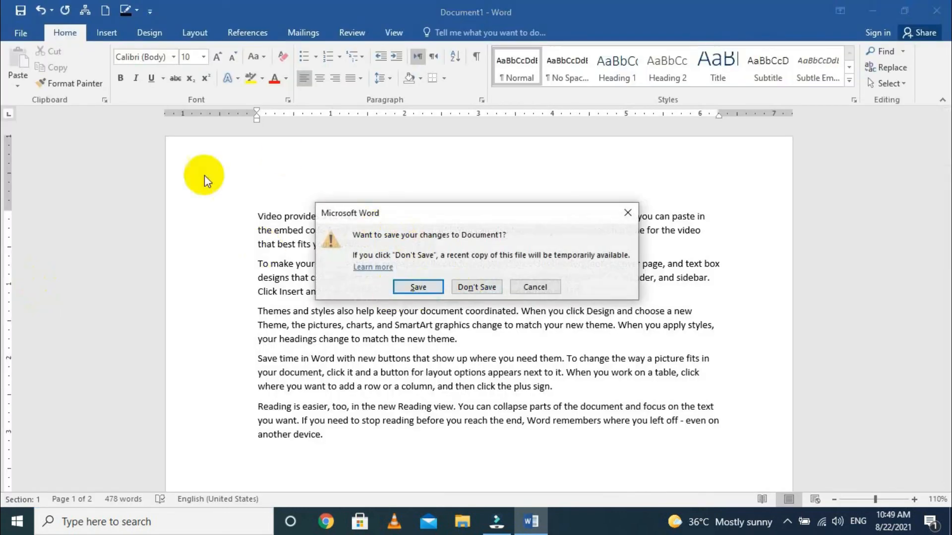
{"action": "left_click", "coordinate": [455, 287]}
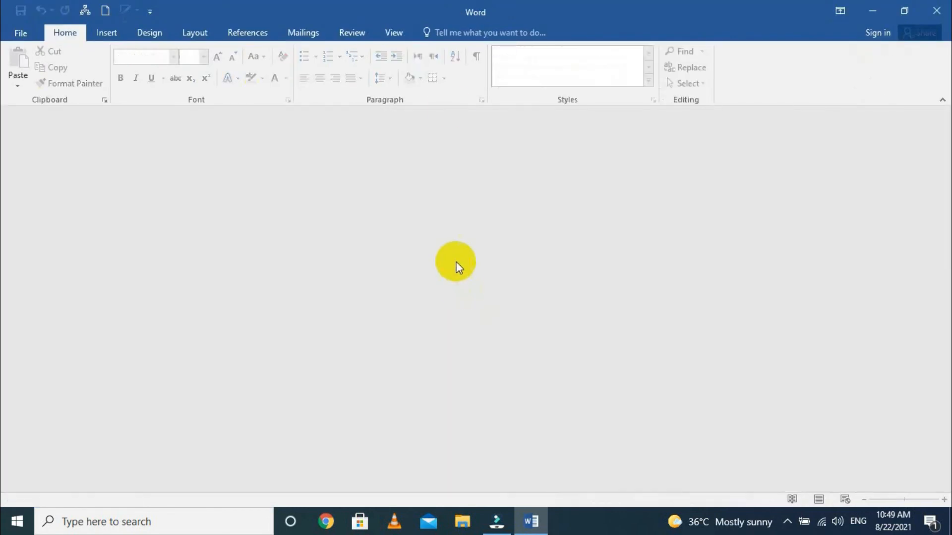
- Change the Office theme to Dark Gray in the account settings
{"action": "left_click", "coordinate": [22, 36]}
{"action": "left_click", "coordinate": [40, 326]}
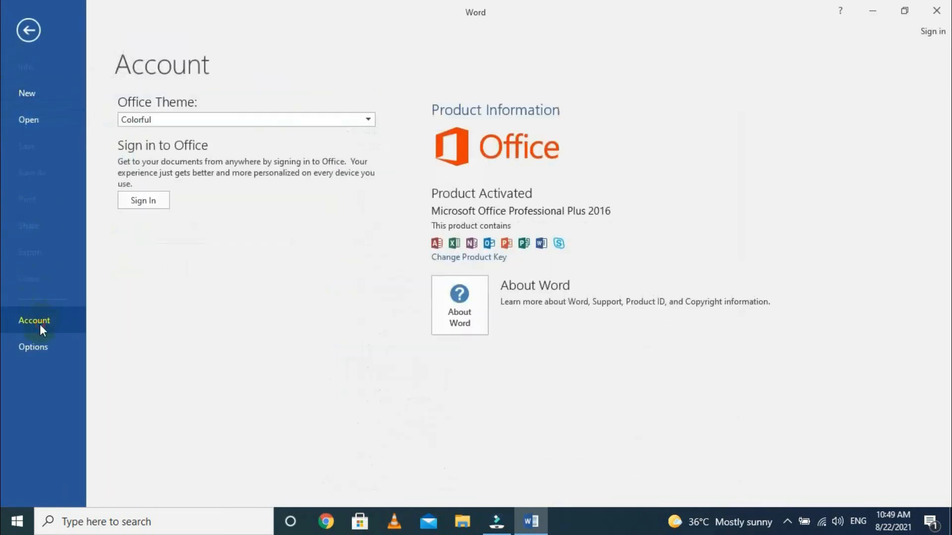
{"action": "left_click", "coordinate": [219, 119]}
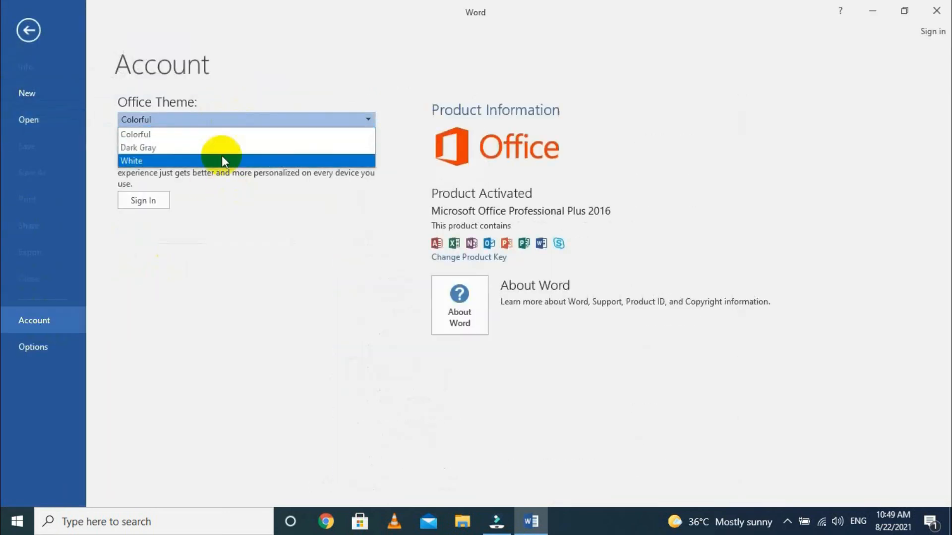
{"action": "left_click", "coordinate": [162, 148]}
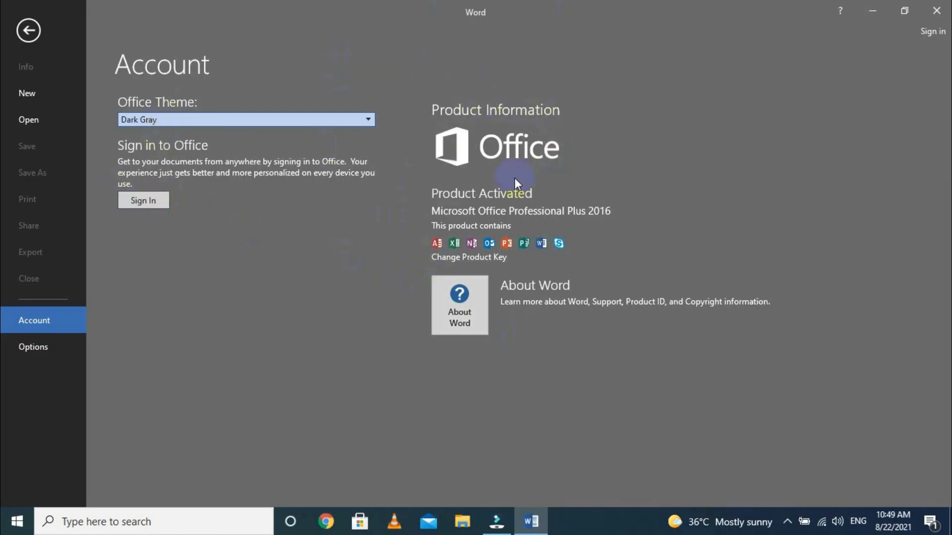
- View the general Word options, close the dialog without changes and return to the empty workspace
{"action": "left_click", "coordinate": [26, 346]}
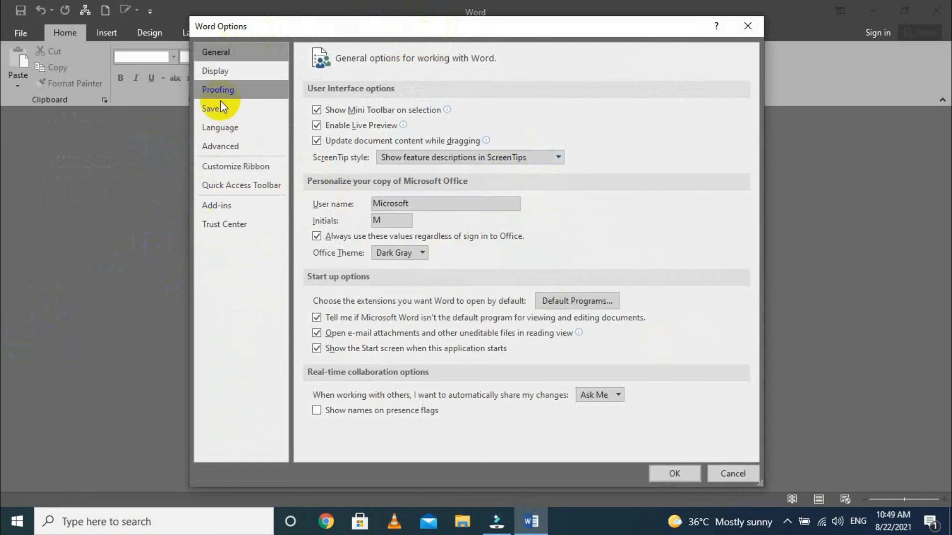
{"action": "left_click", "coordinate": [748, 26]}
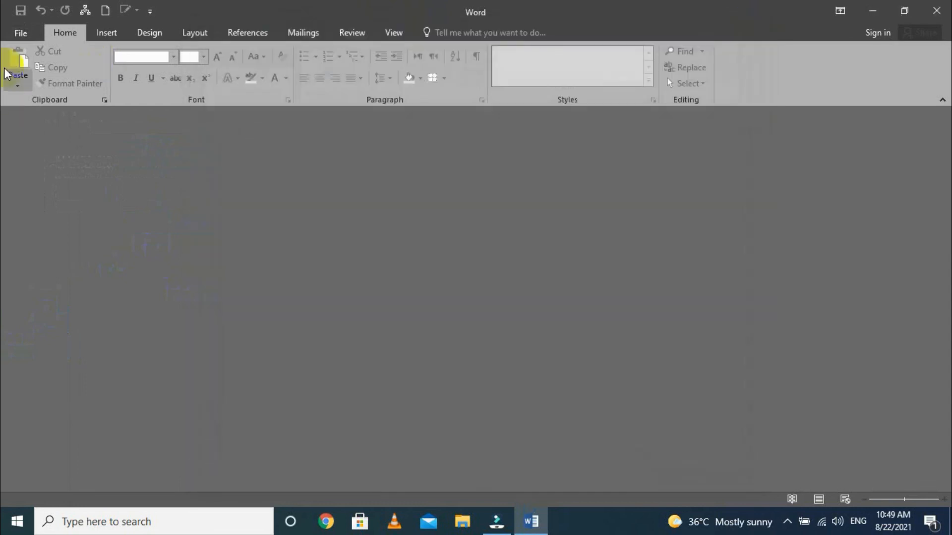
{"action": "left_click", "coordinate": [28, 31]}
{"action": "left_click", "coordinate": [21, 28]}
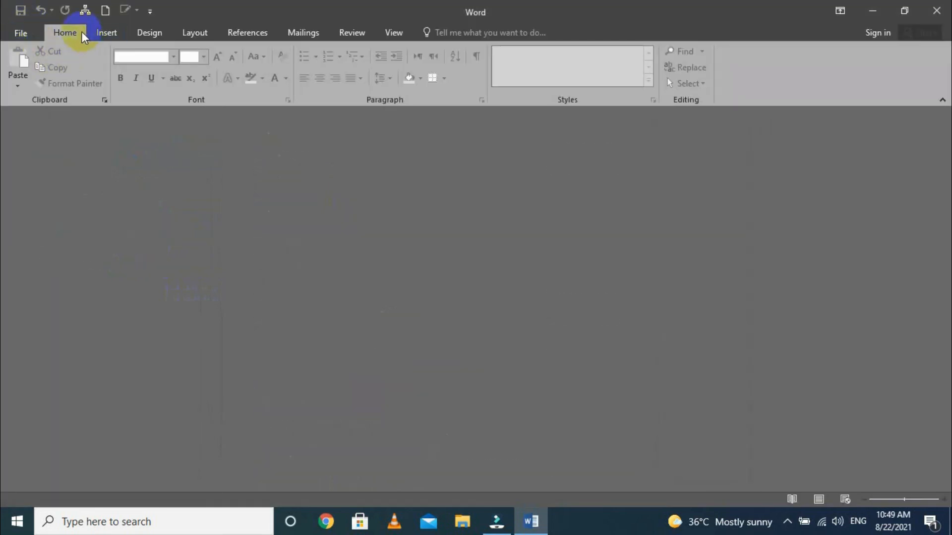